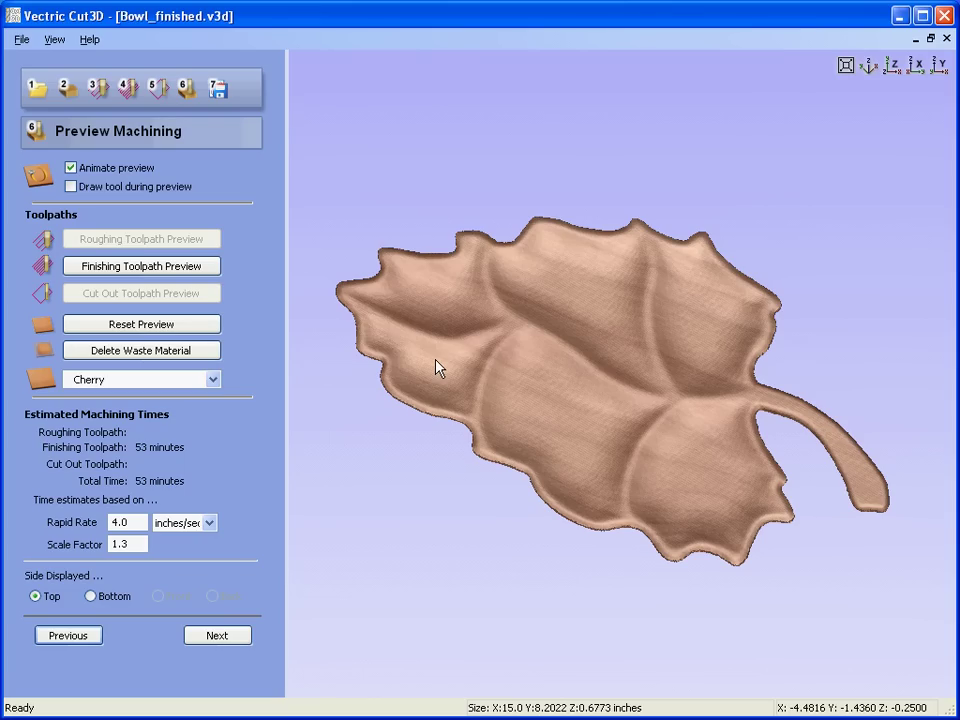
Close the finished bowl model
drag(542, 381, 645, 281)
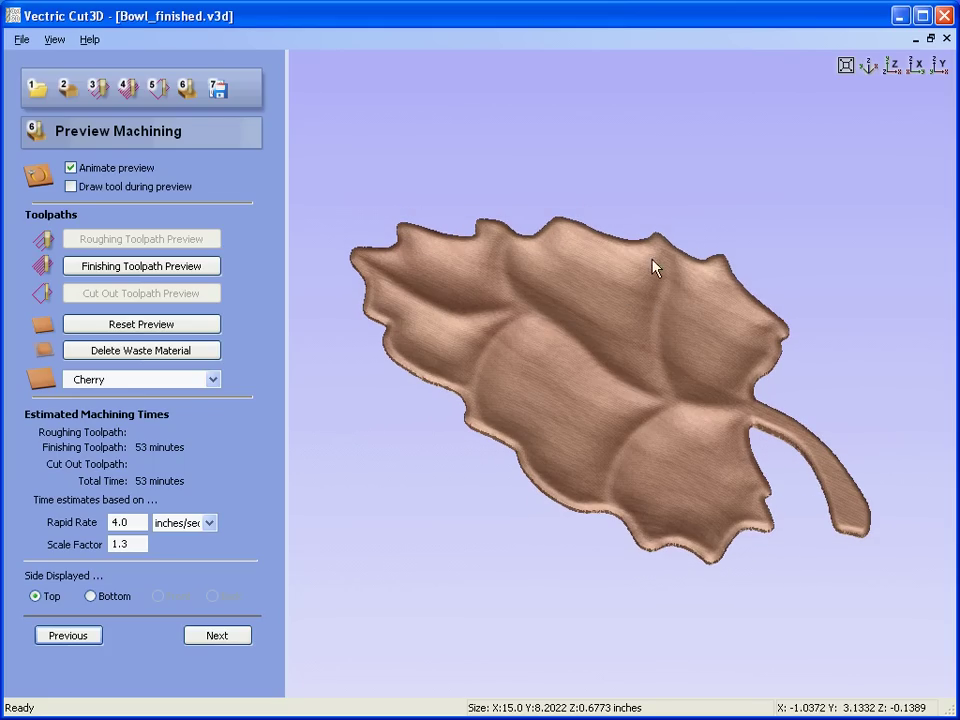
drag(654, 339, 613, 278)
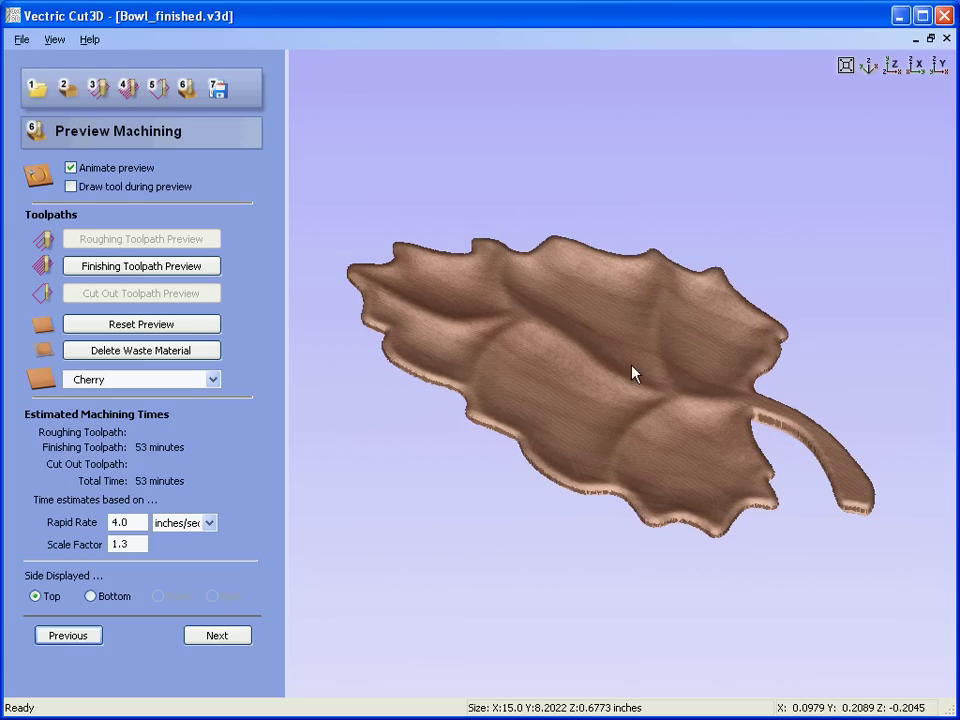
mouse_move(632, 373)
mouse_down()
mouse_move(624, 446)
mouse_move(579, 491)
mouse_move(624, 298)
mouse_move(606, 381)
mouse_move(649, 246)
mouse_move(567, 326)
mouse_move(523, 681)
mouse_move(648, 480)
mouse_move(660, 546)
mouse_up()
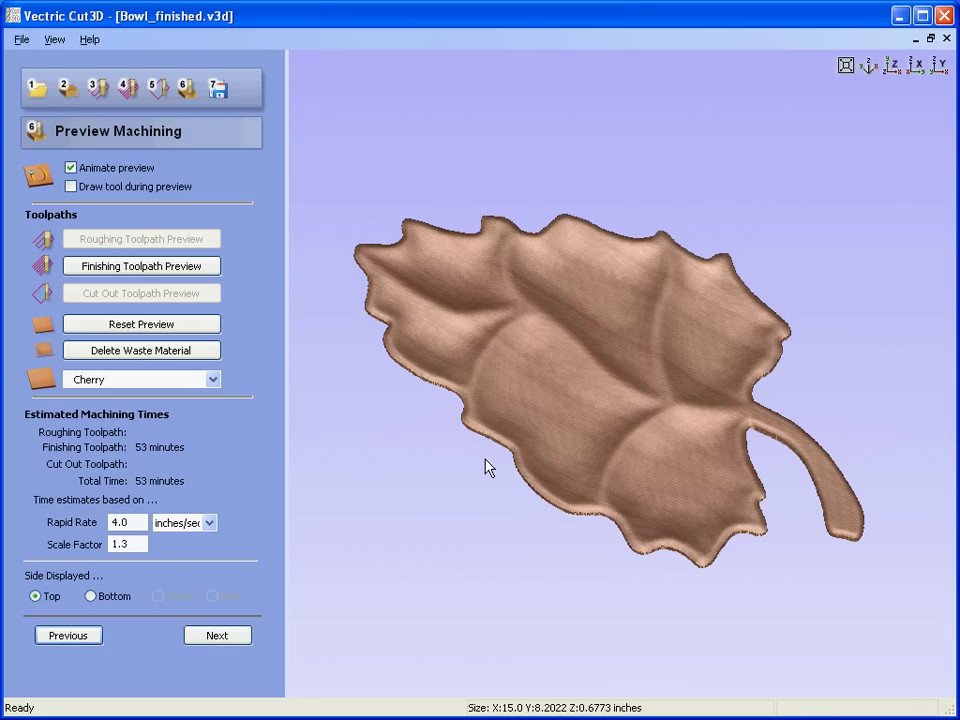
click(21, 39)
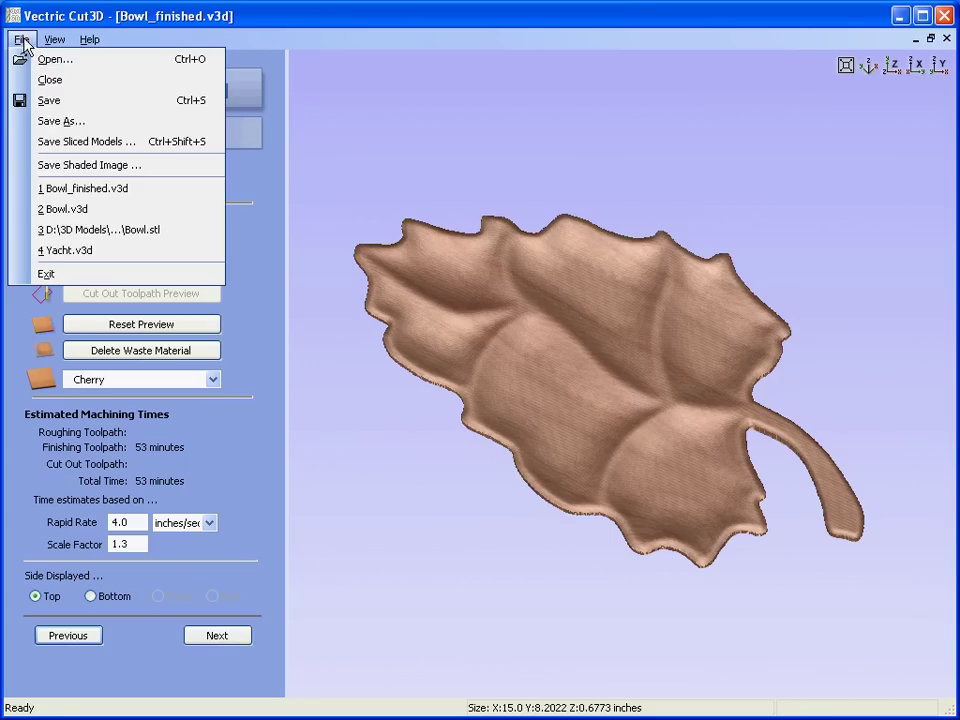
click(48, 79)
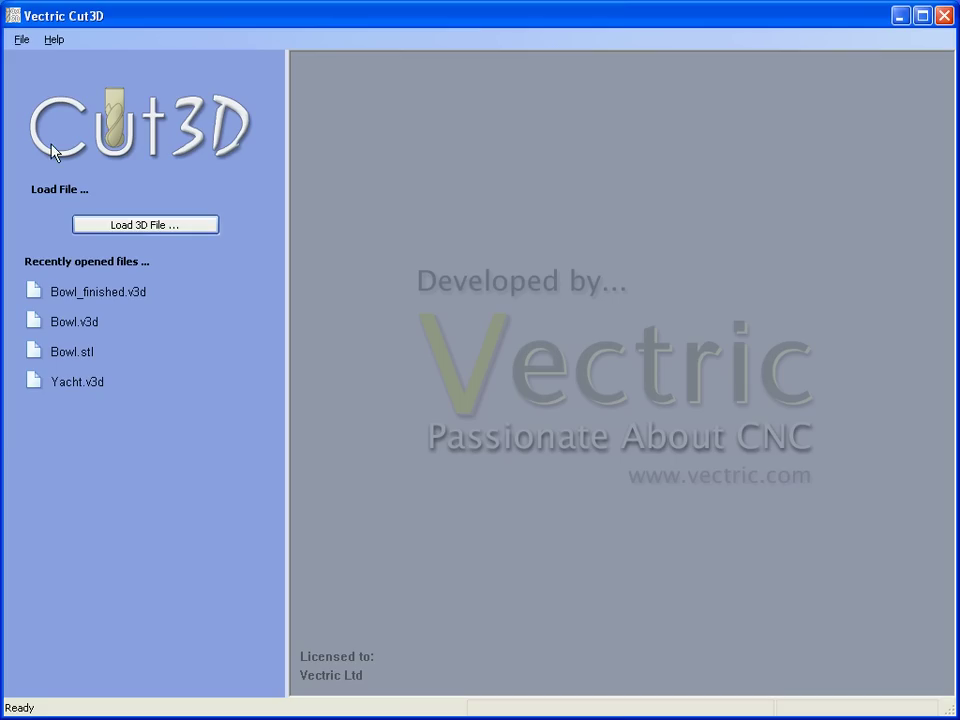
Begin loading Bowl.v3d from the sample files, checking the supported 3D file types
click(128, 228)
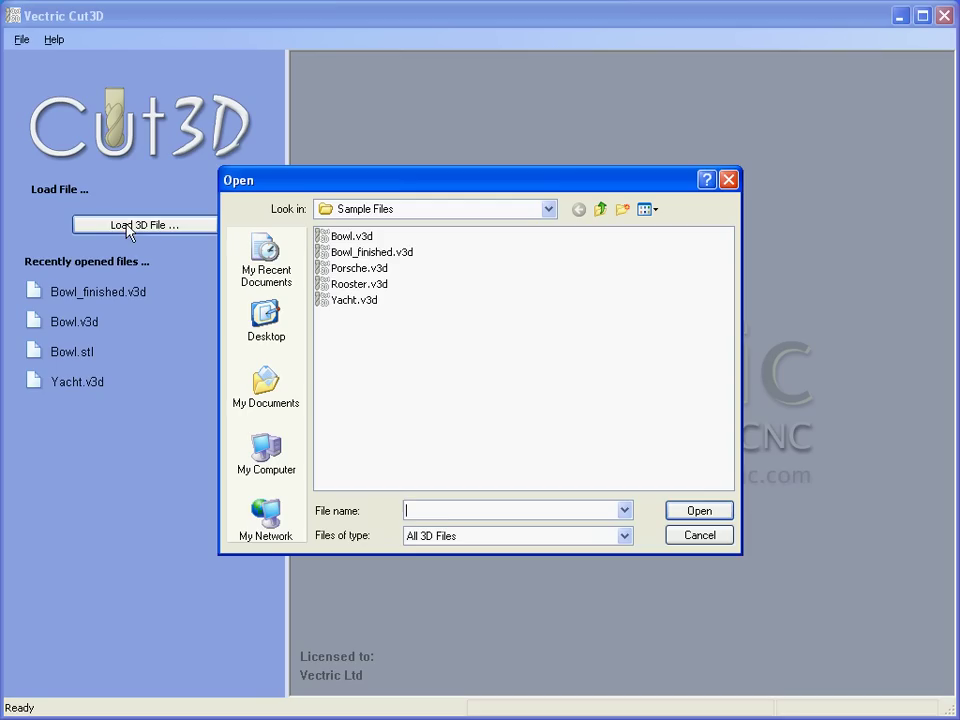
click(356, 237)
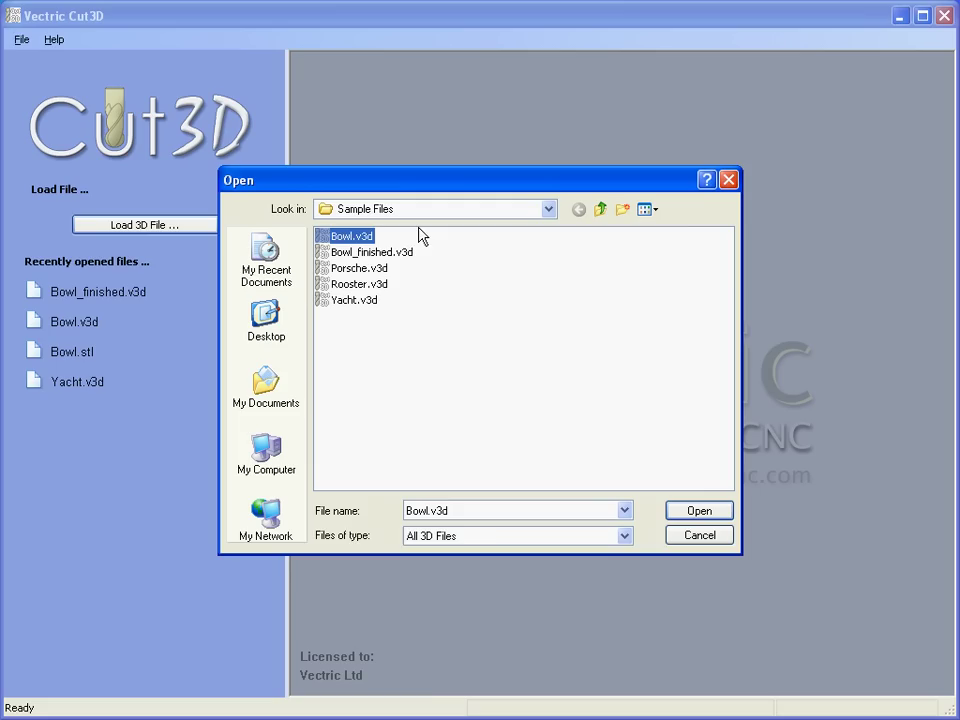
click(484, 536)
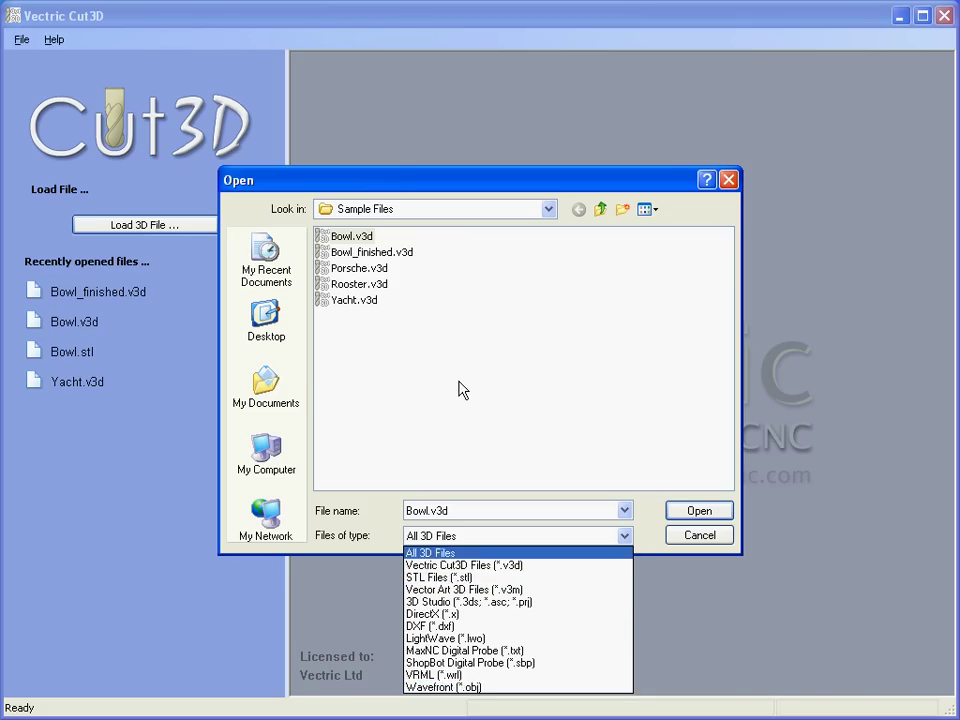
click(375, 274)
Open Bowl.v3d and check the leaf model's 0.6773-inch Z height
double_click(352, 238)
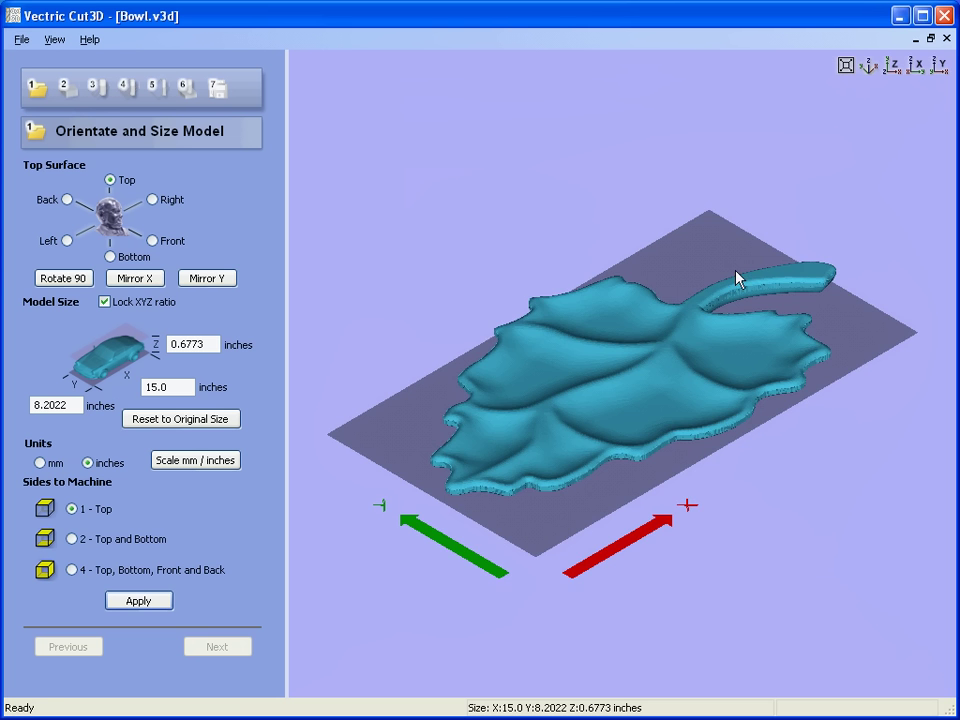
drag(737, 278, 803, 393)
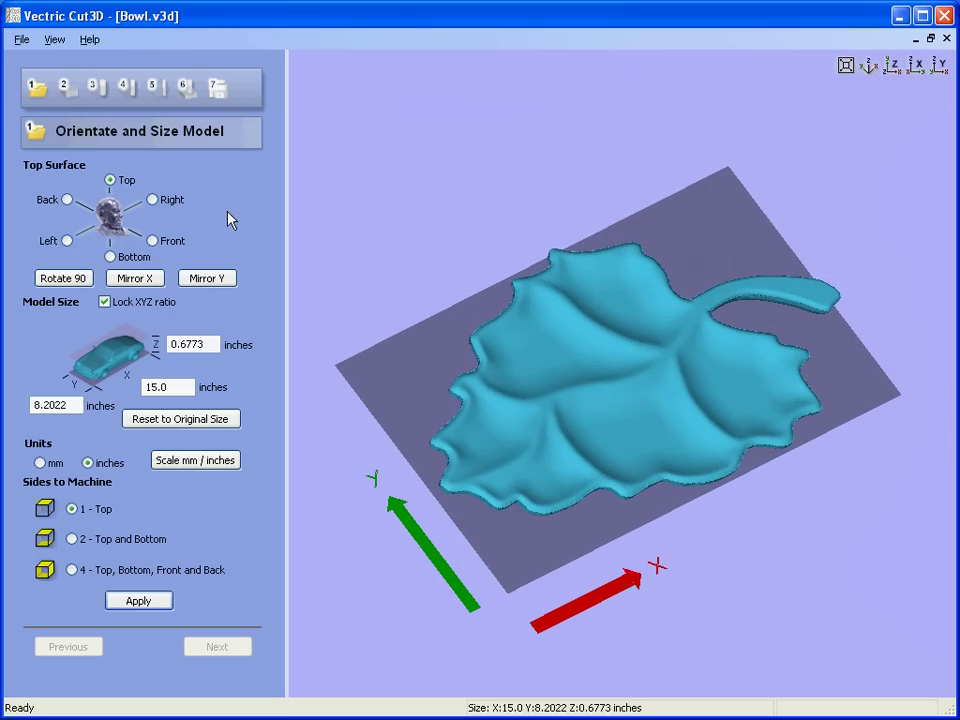
click(217, 351)
Set Sides to Machine to '2 - Top and Bottom' and apply it
click(75, 541)
click(72, 540)
drag(688, 444, 628, 384)
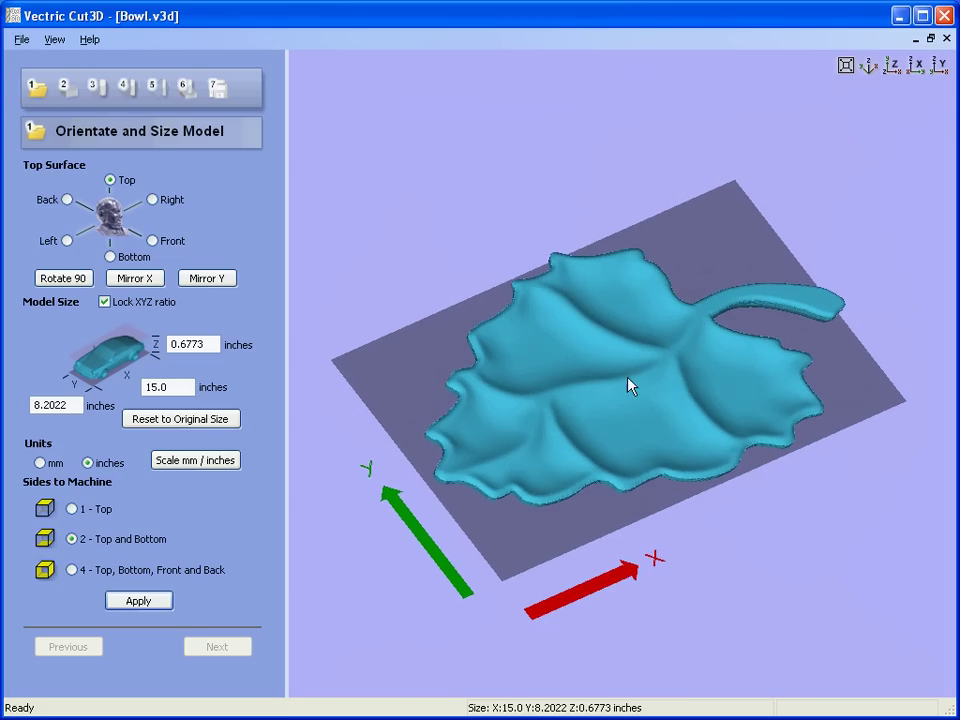
drag(703, 484, 555, 632)
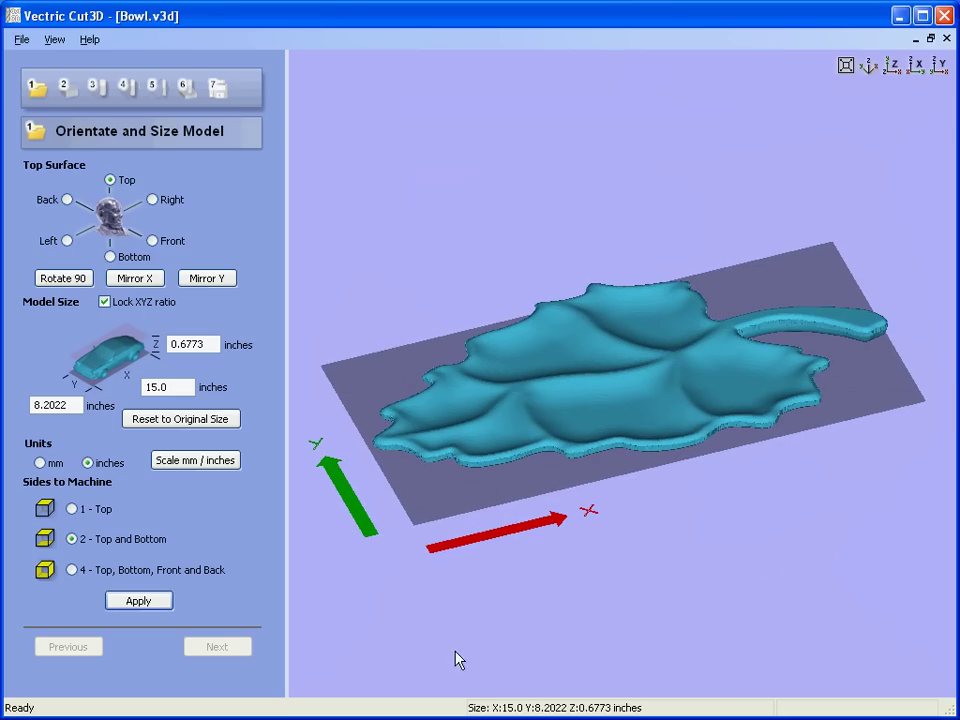
click(155, 603)
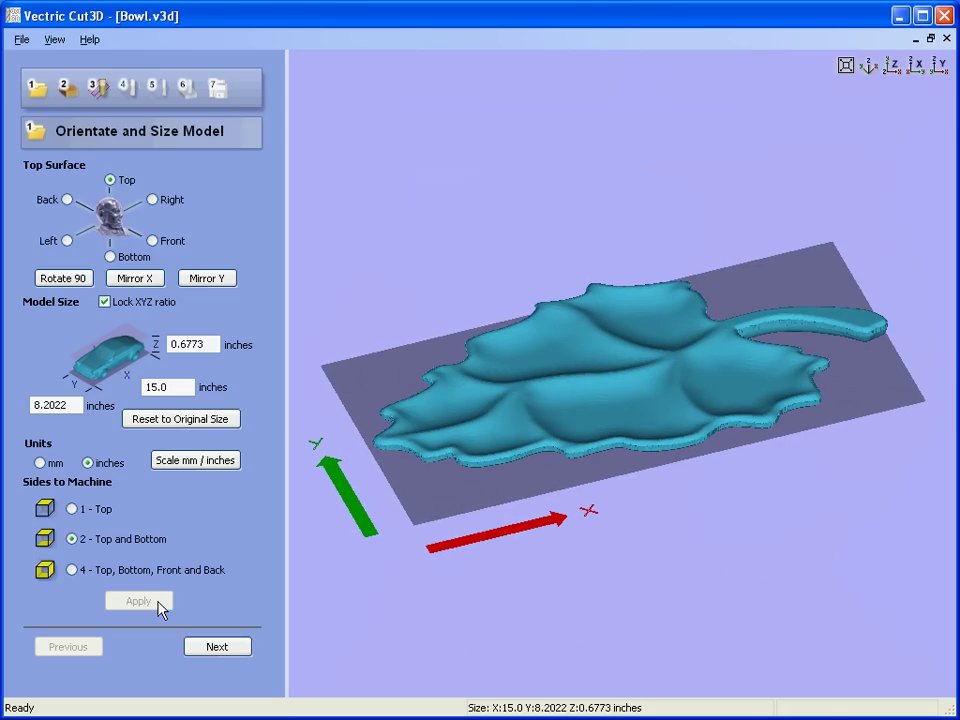
click(229, 652)
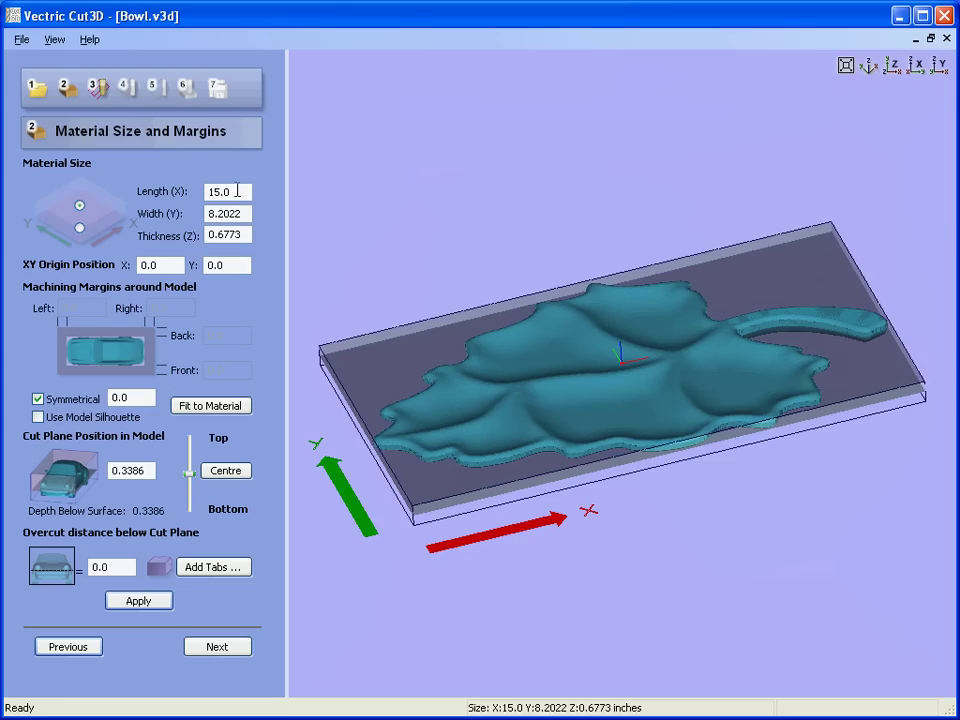
Set the material block to length 17, width 10 and thickness 0.75 inches, and apply
drag(615, 300, 645, 457)
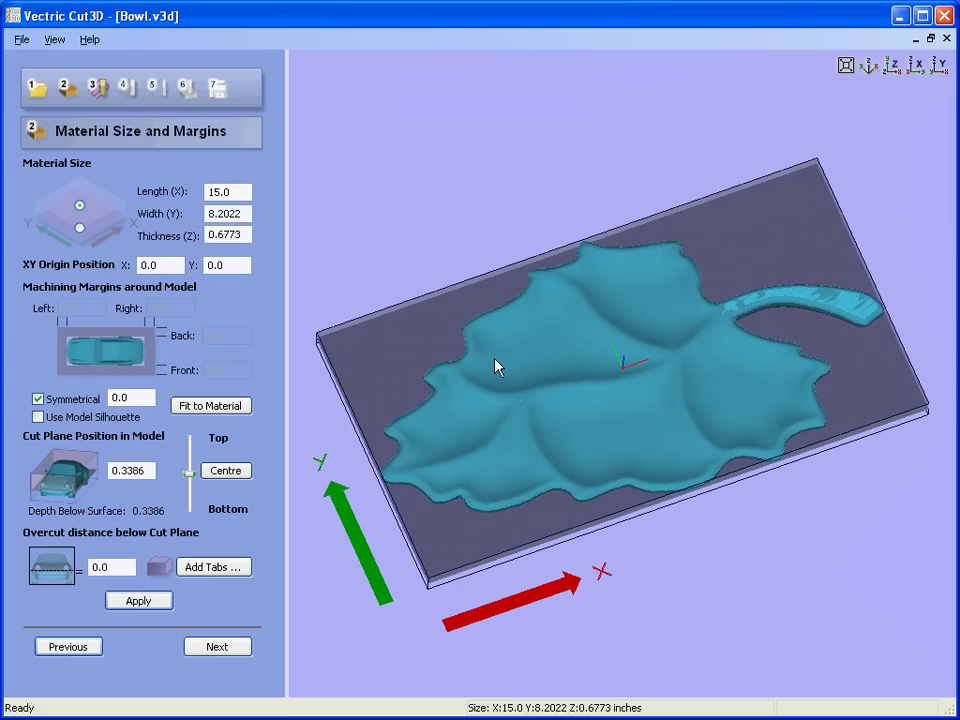
double_click(239, 192)
text(17)
key(Tab)
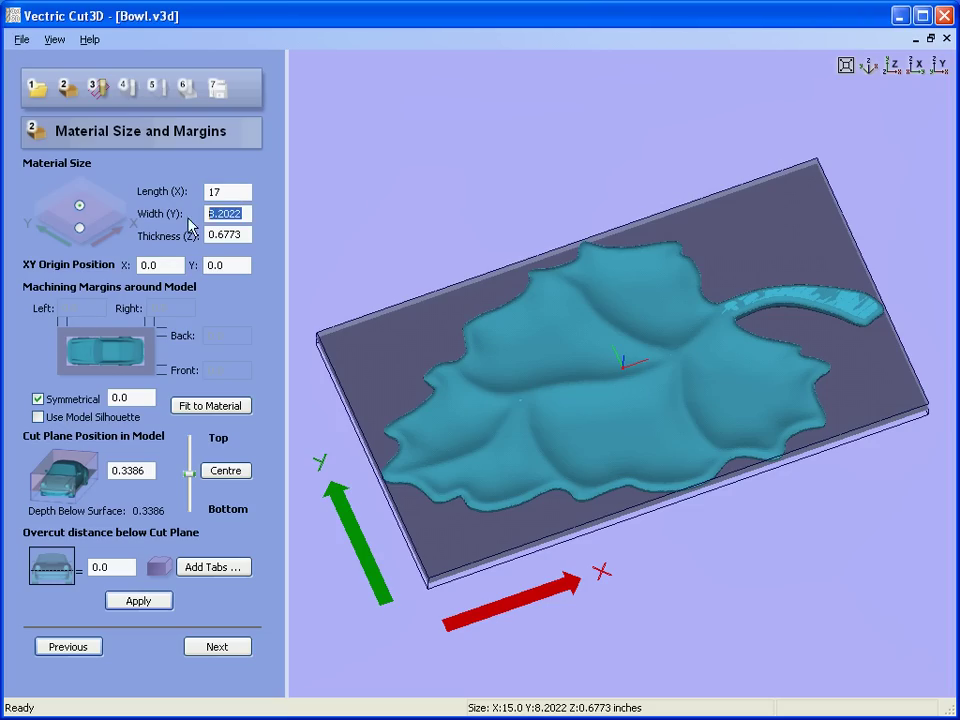
text(10)
click(245, 234)
key(BackSpace)
key(BackSpace)
key(BackSpace)
key(BackSpace)
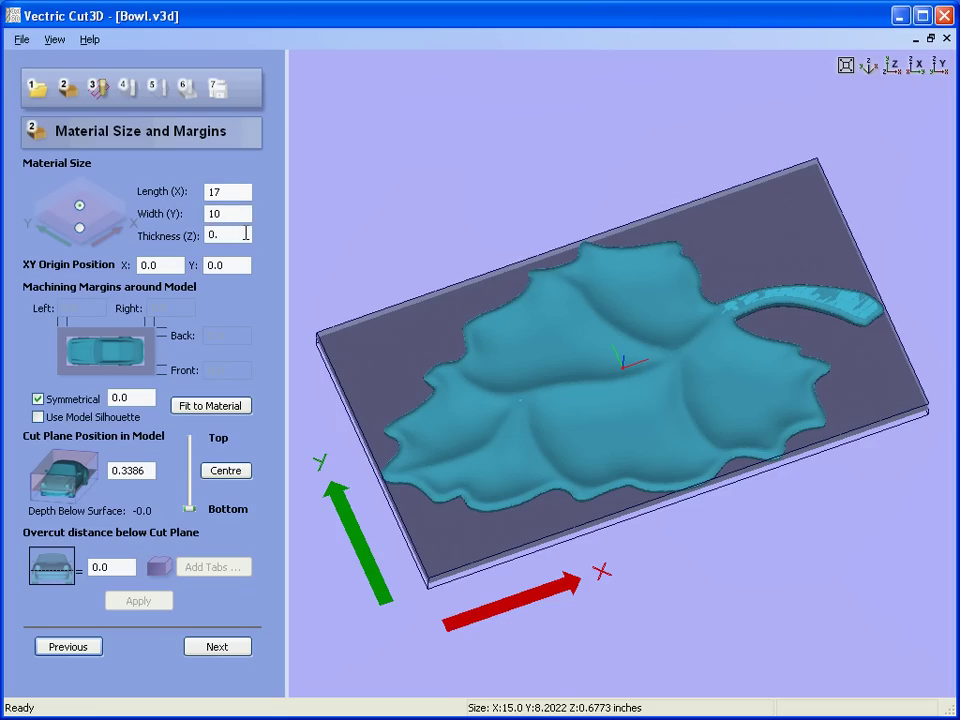
text(75)
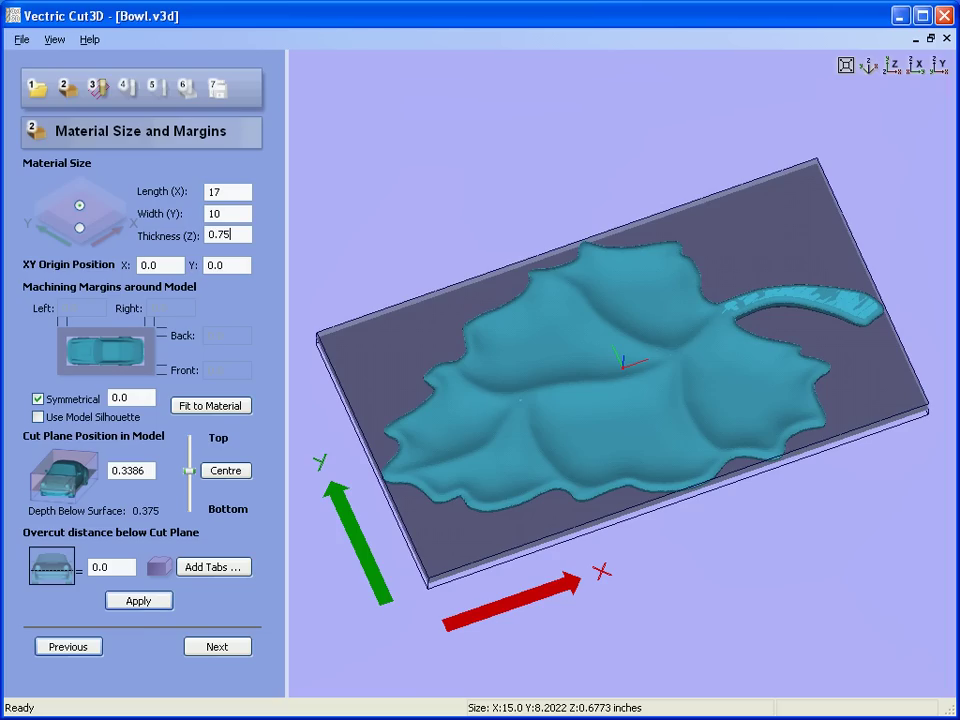
click(141, 603)
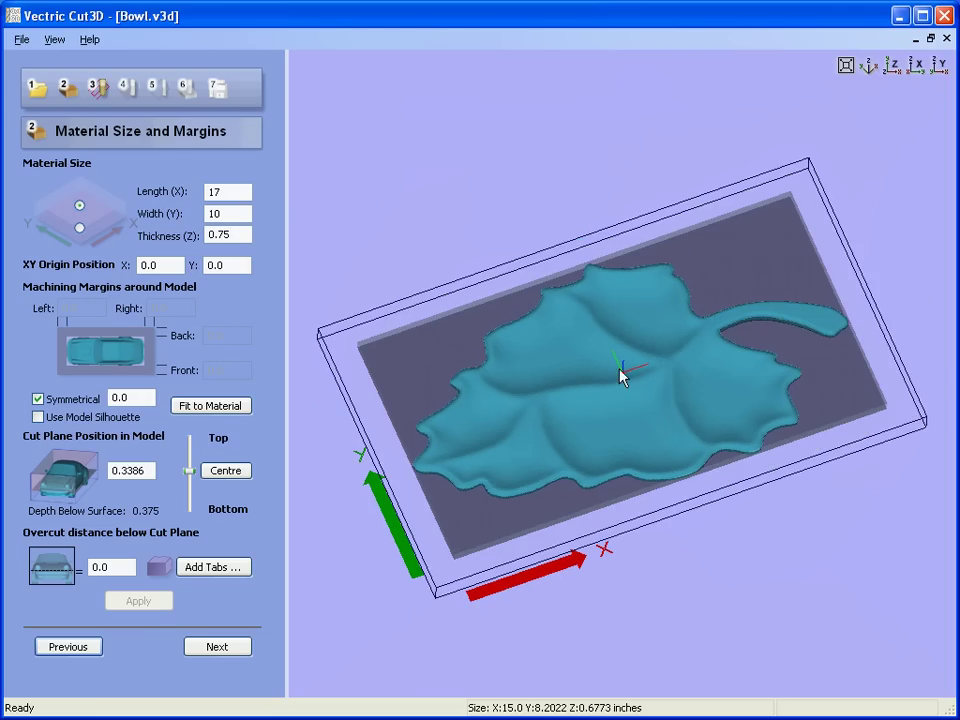
drag(808, 394, 707, 193)
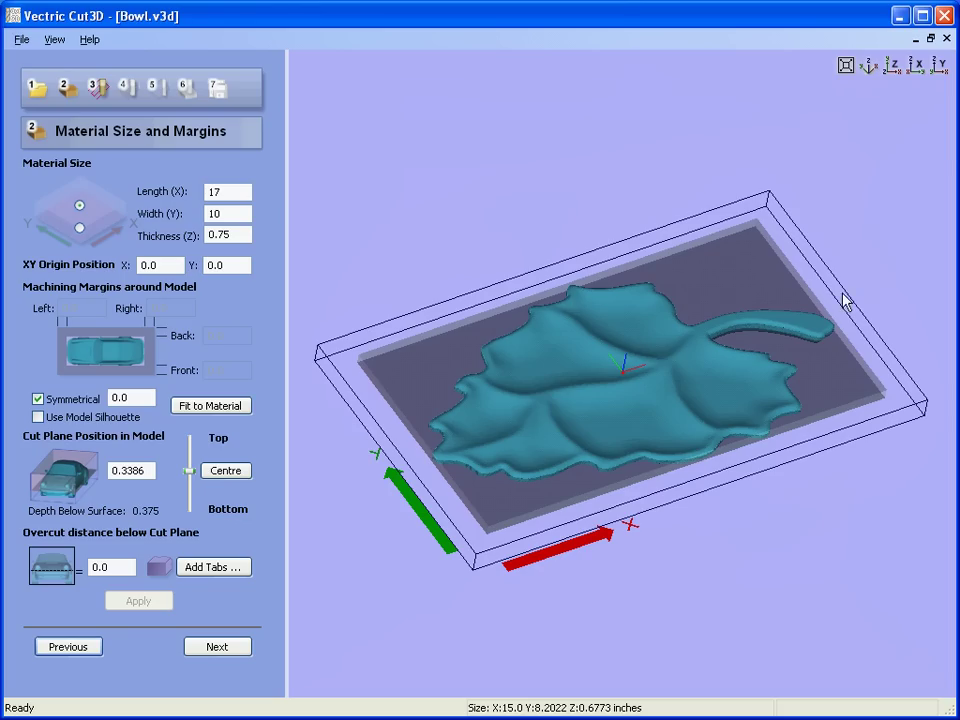
drag(686, 364, 579, 360)
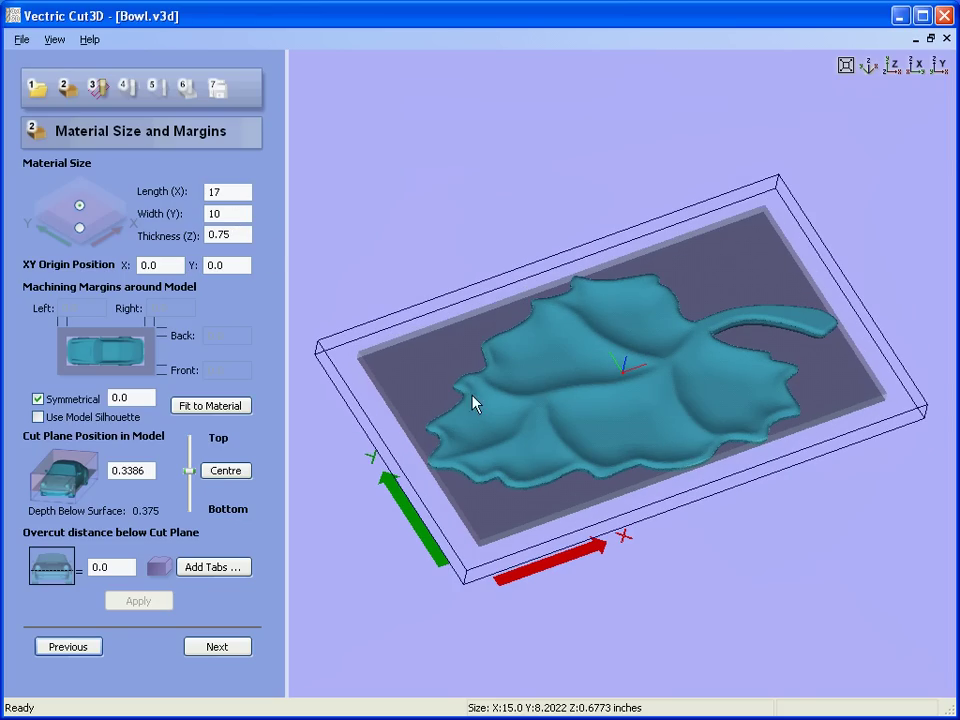
drag(557, 381, 642, 388)
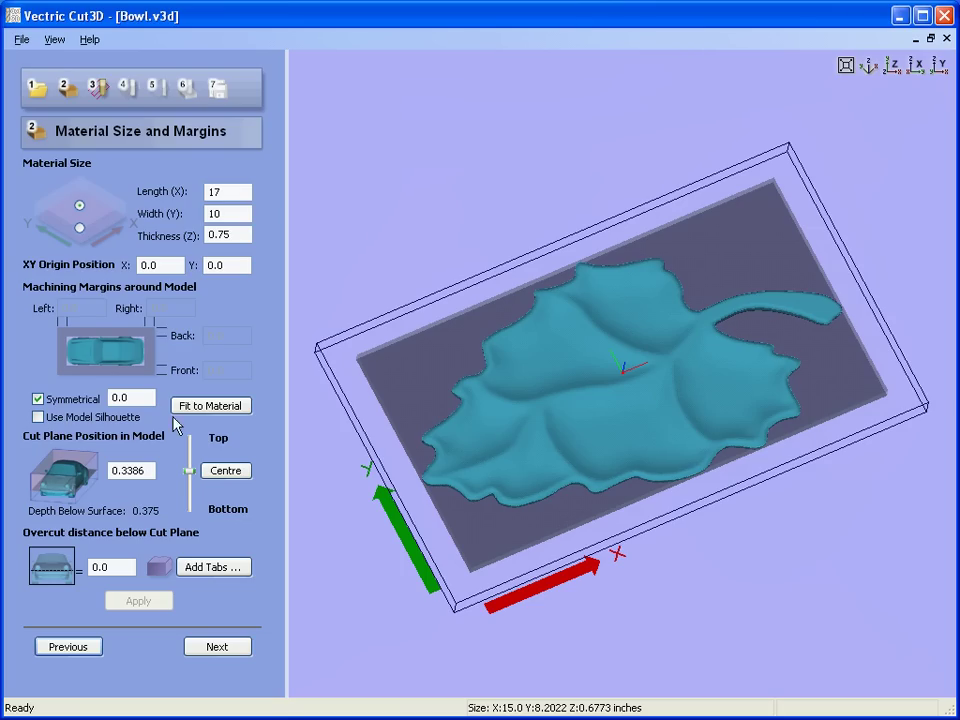
Use the model silhouette with a 0.4 symmetrical margin around the leaf
click(38, 417)
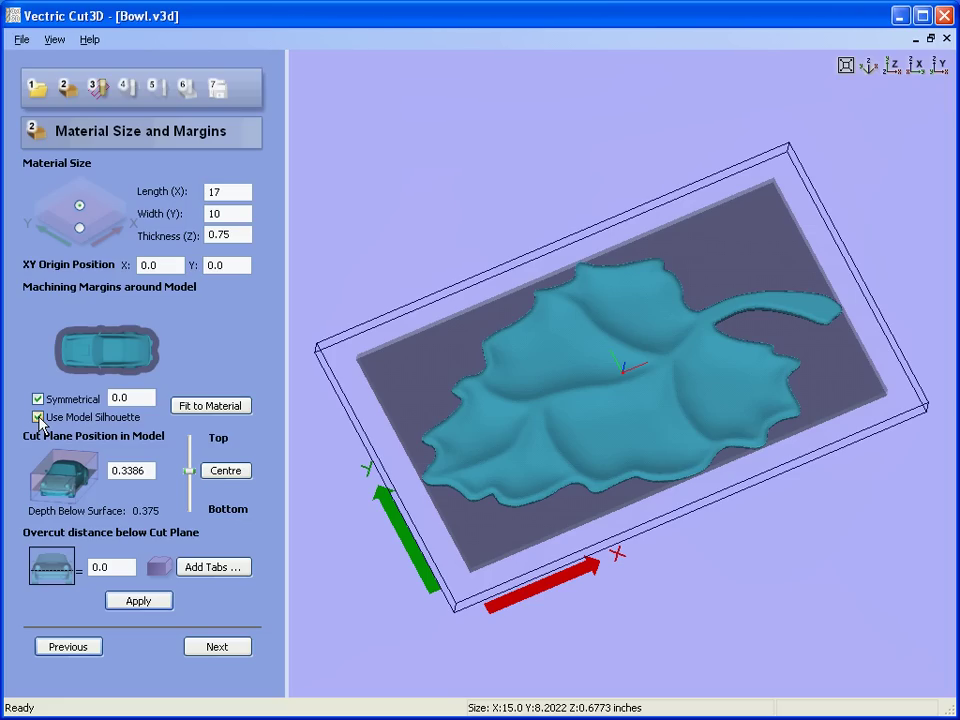
click(148, 396)
key(BackSpace)
text(4)
click(140, 601)
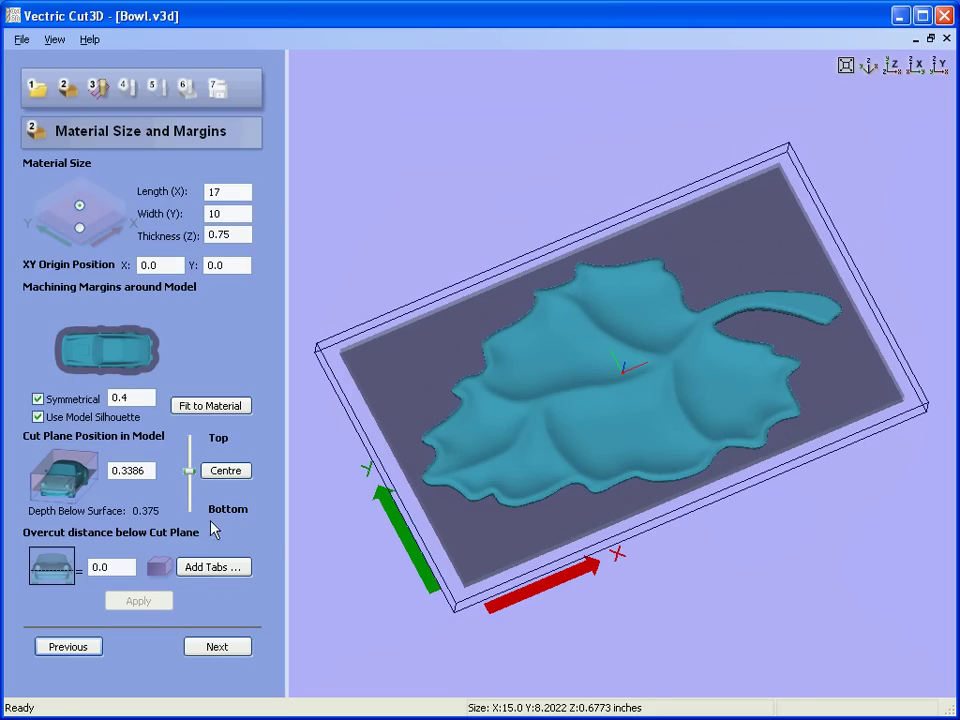
Set a 0.2 overcut below the cut plane and apply it
click(128, 568)
key(BackSpace)
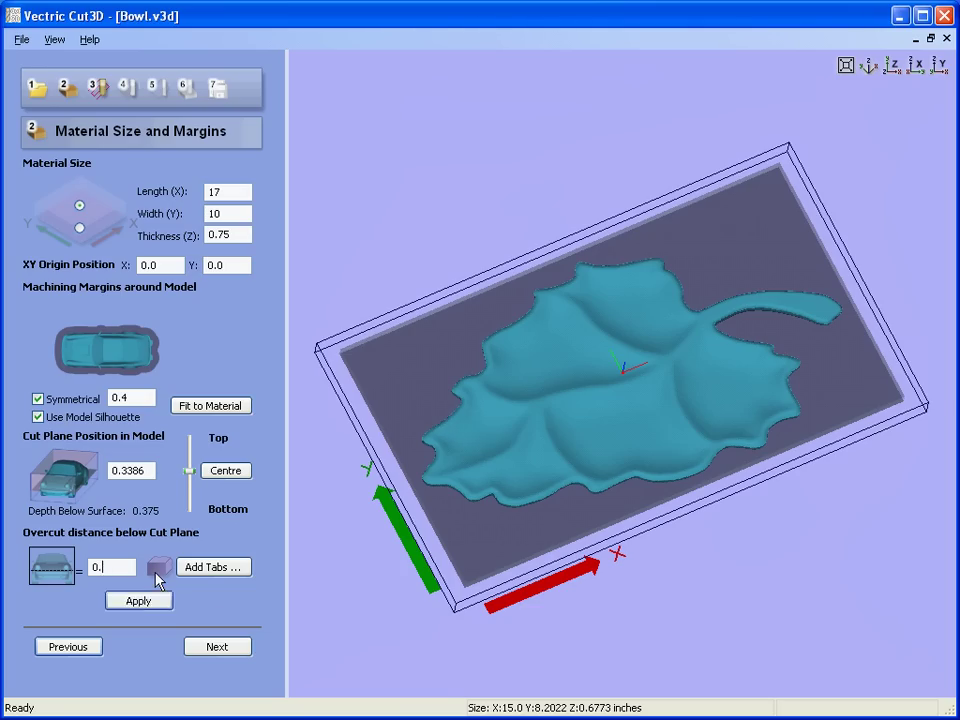
text(2)
click(143, 602)
click(228, 568)
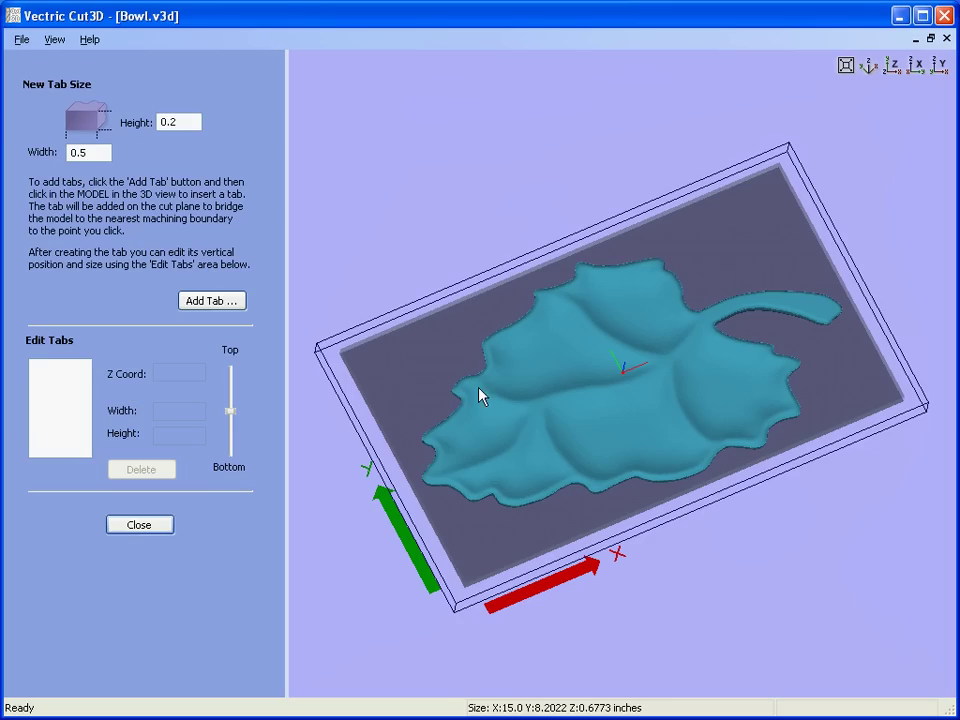
From a top view, place 0.5 × 0.2 inch tabs on the leaf's top and left edges
click(893, 67)
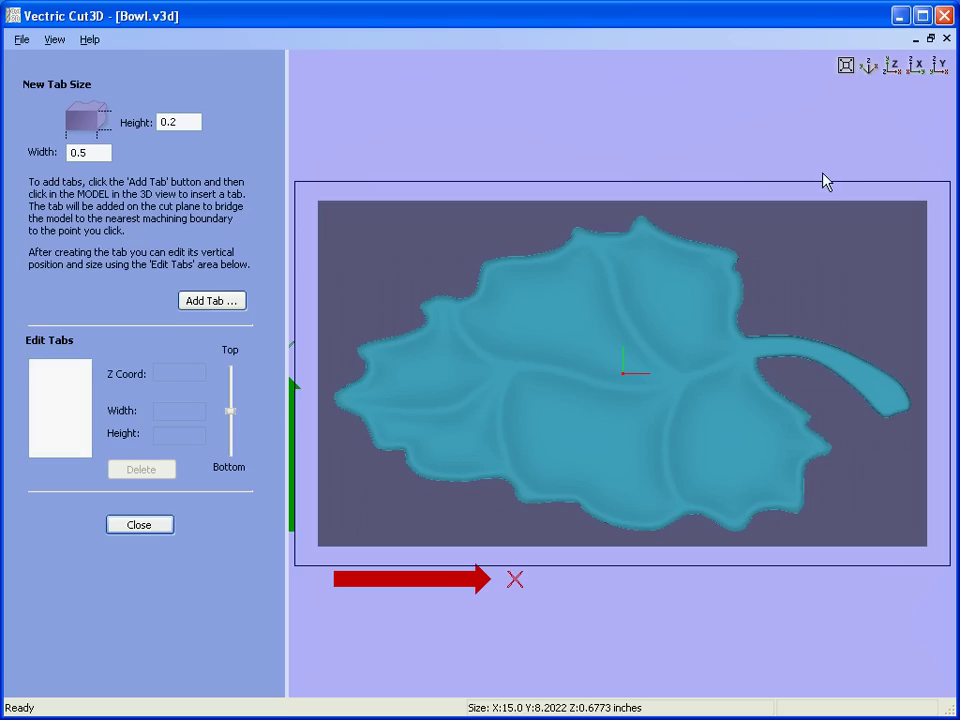
click(80, 152)
click(189, 124)
click(222, 303)
click(643, 233)
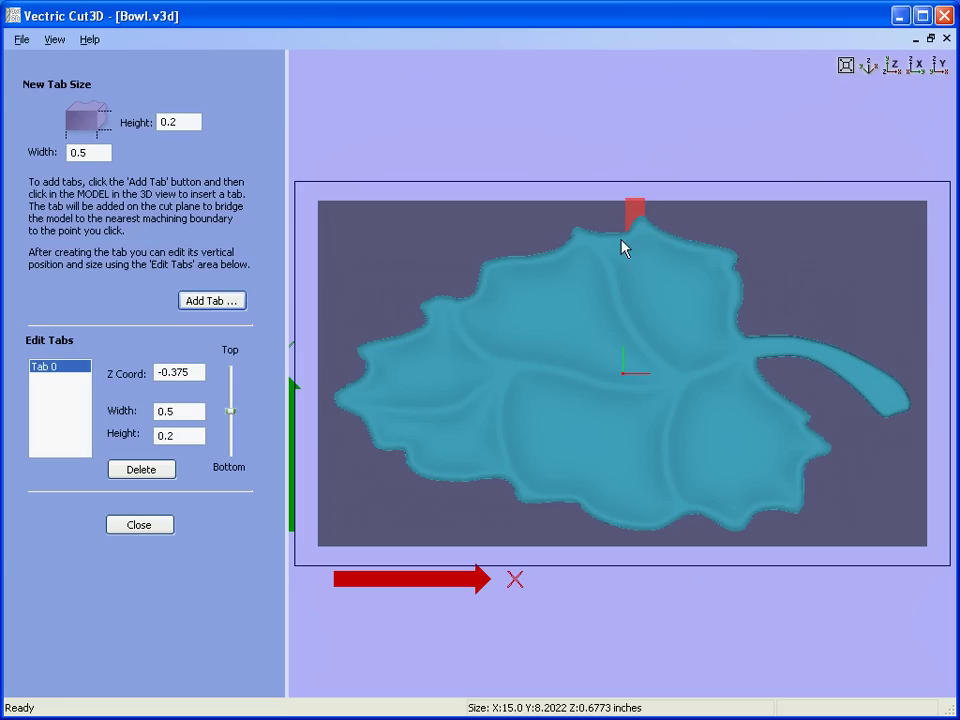
click(222, 303)
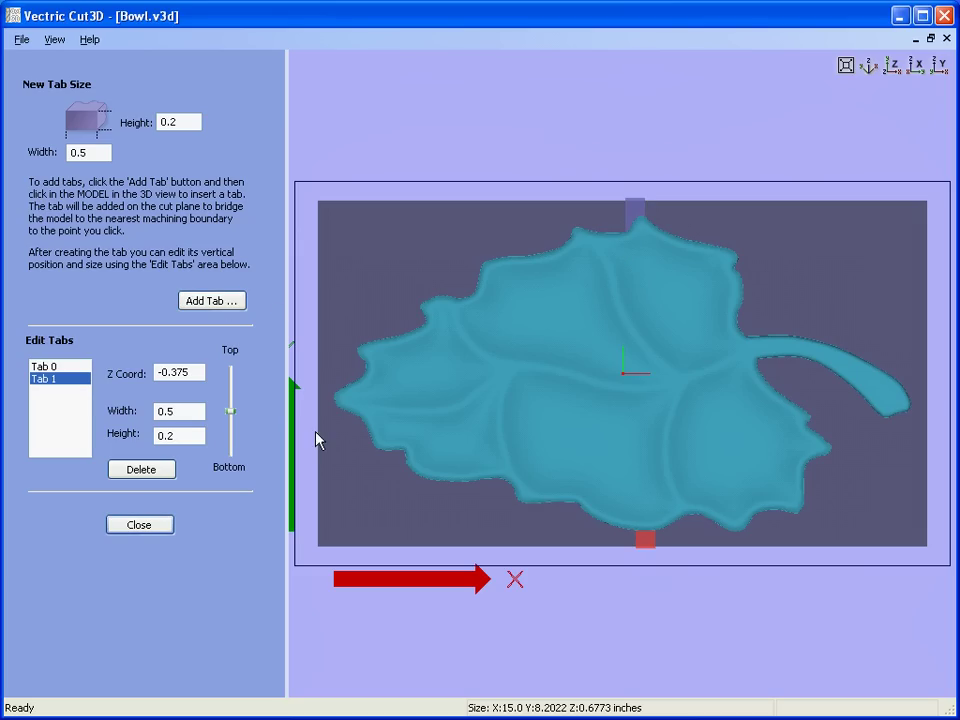
click(212, 300)
click(352, 410)
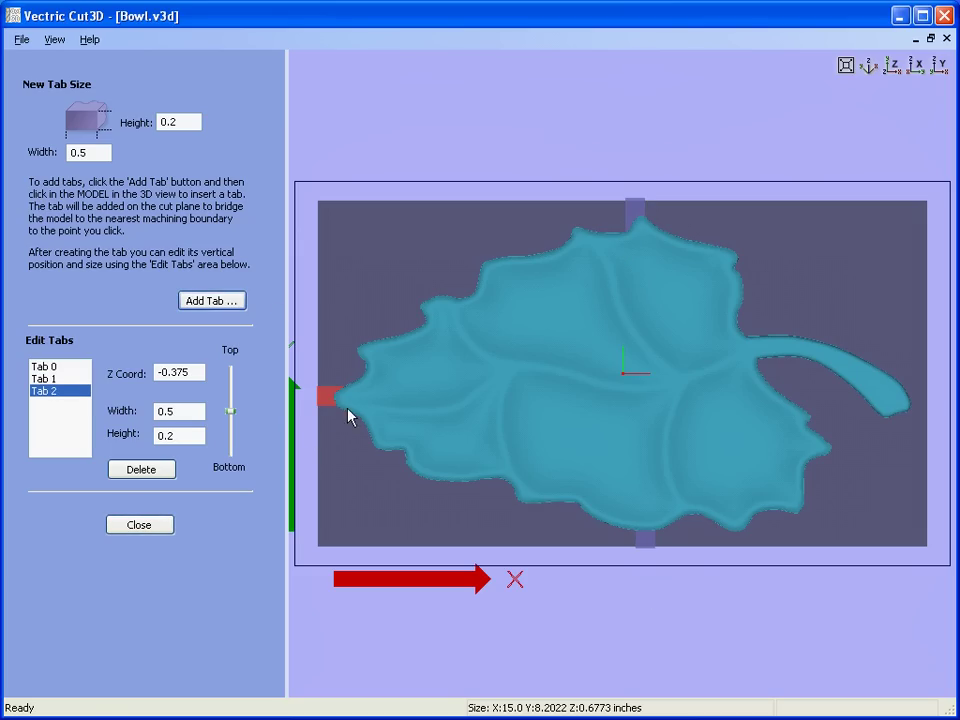
Add tabs at the stem tip, bottom edge and upper left edge, then inspect them
click(229, 301)
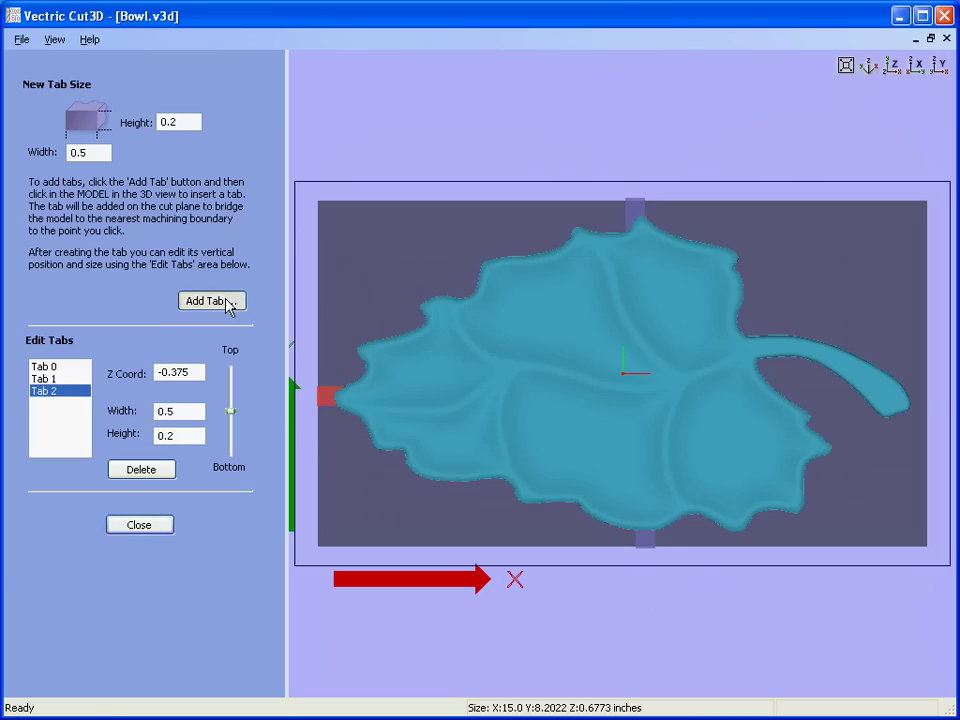
click(888, 386)
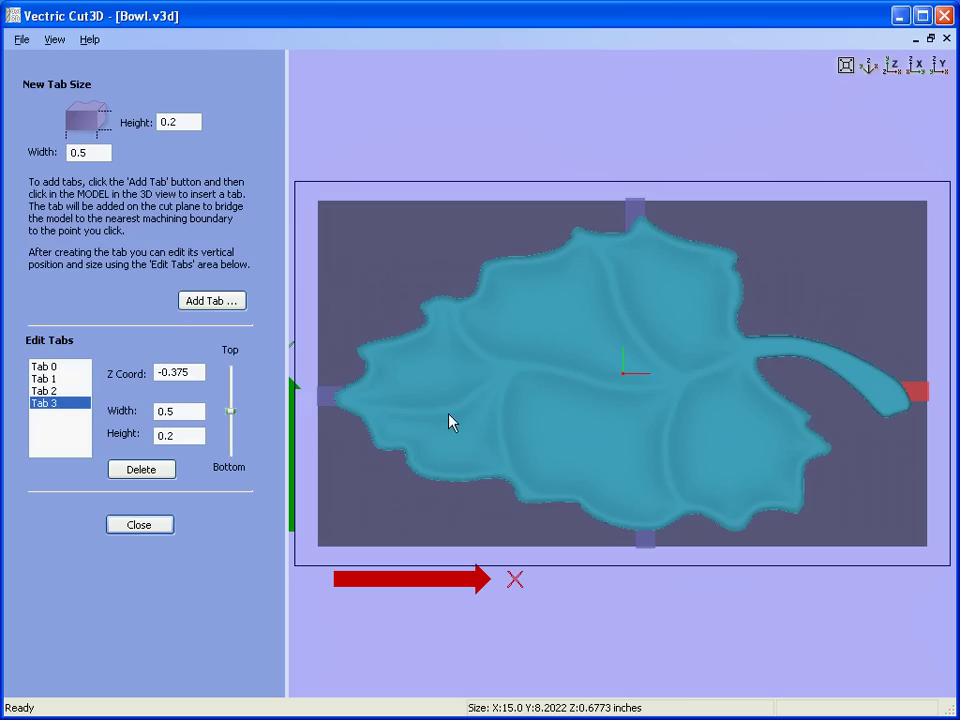
click(231, 303)
click(450, 447)
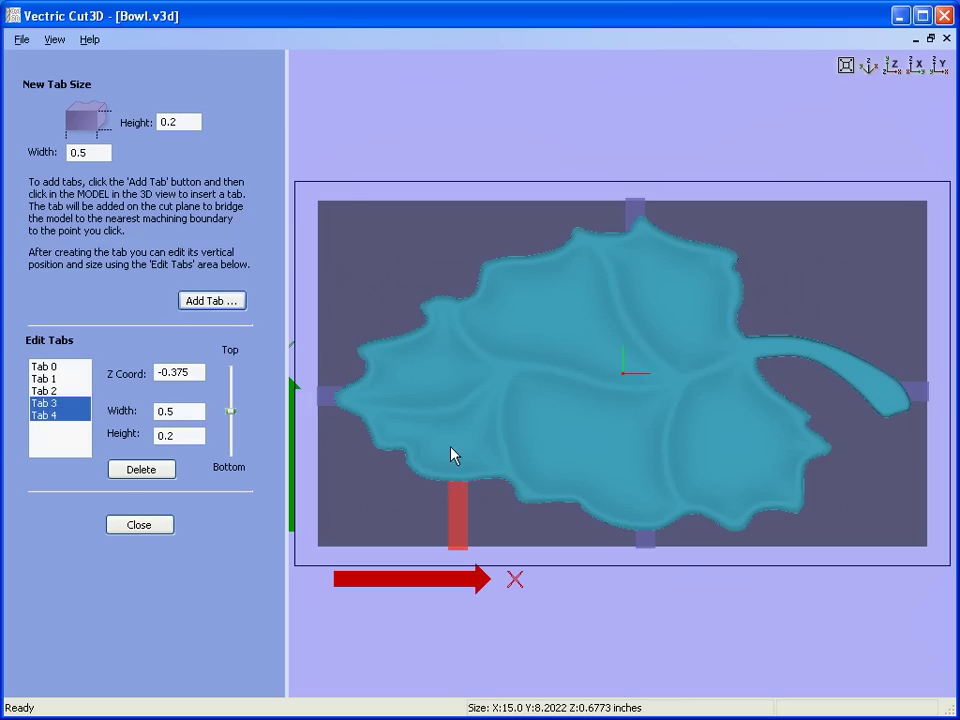
click(232, 302)
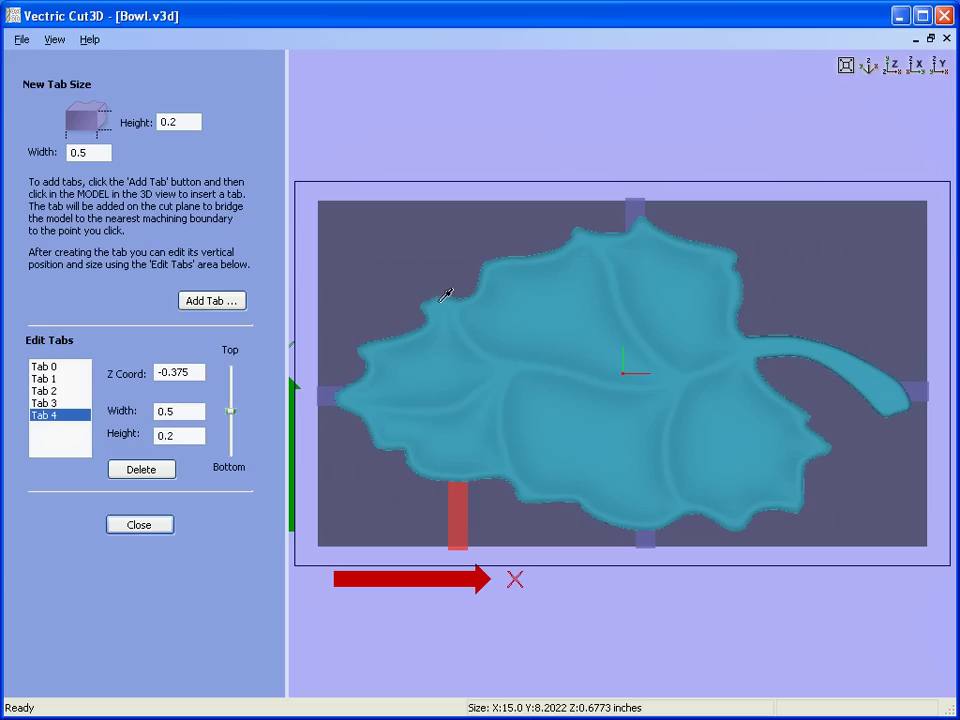
click(446, 296)
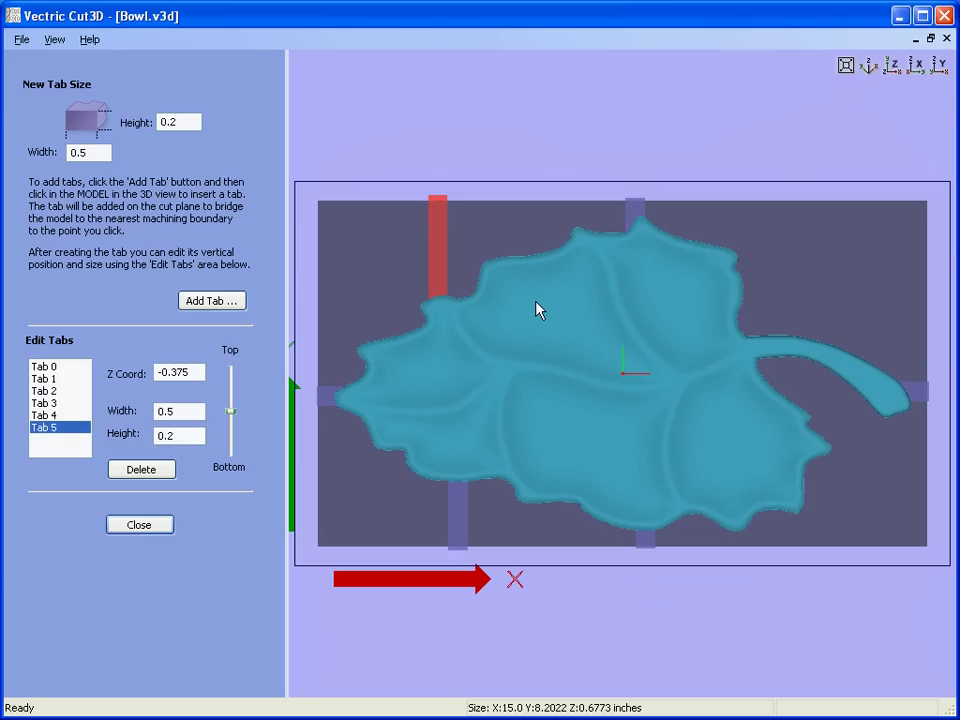
drag(574, 339, 825, 527)
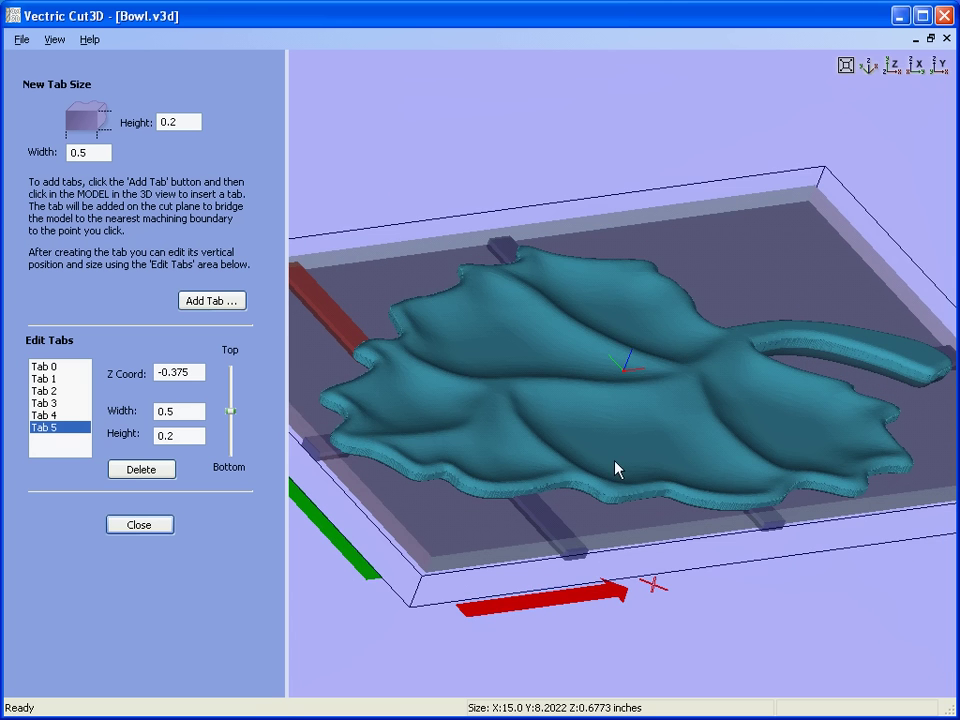
drag(615, 469, 703, 401)
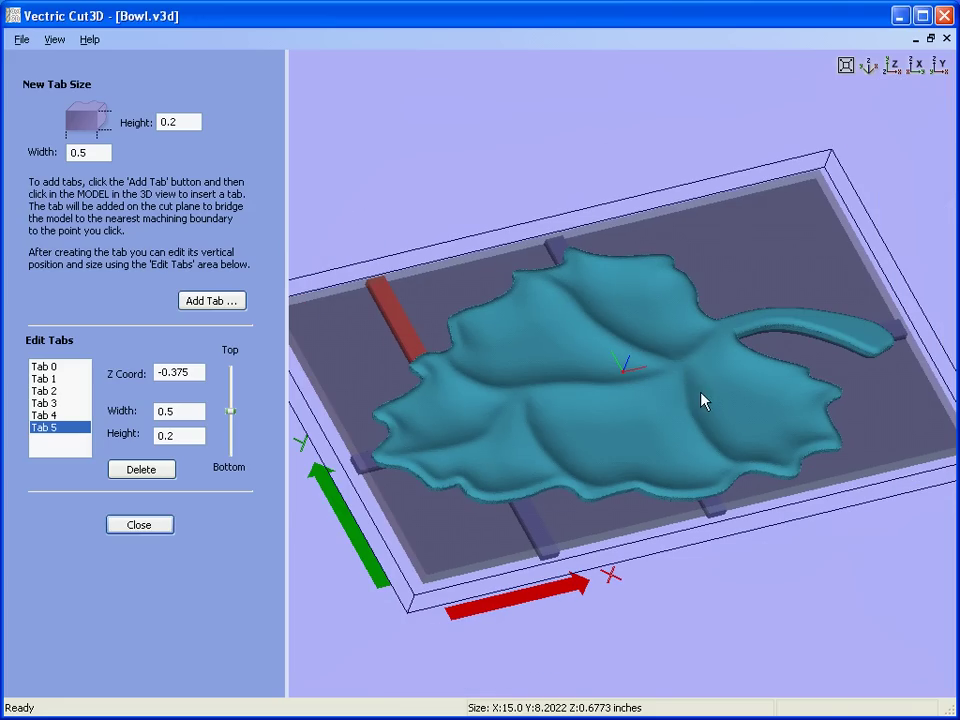
click(159, 525)
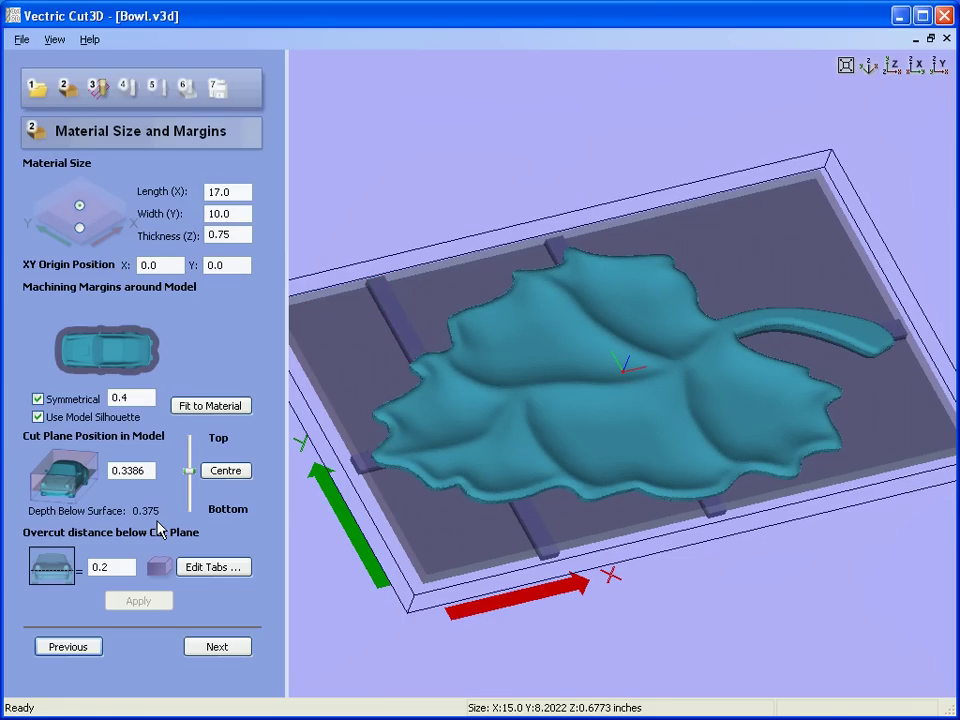
Choose the 0.25 inch End Mill from the Tool Database as the roughing tool
click(225, 651)
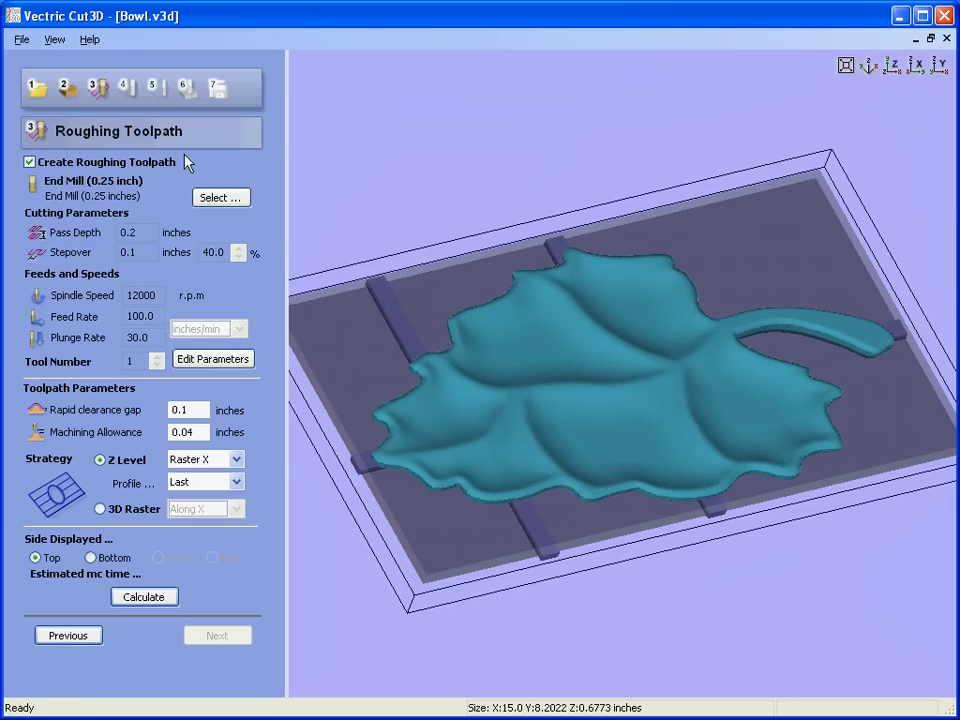
drag(576, 240, 615, 348)
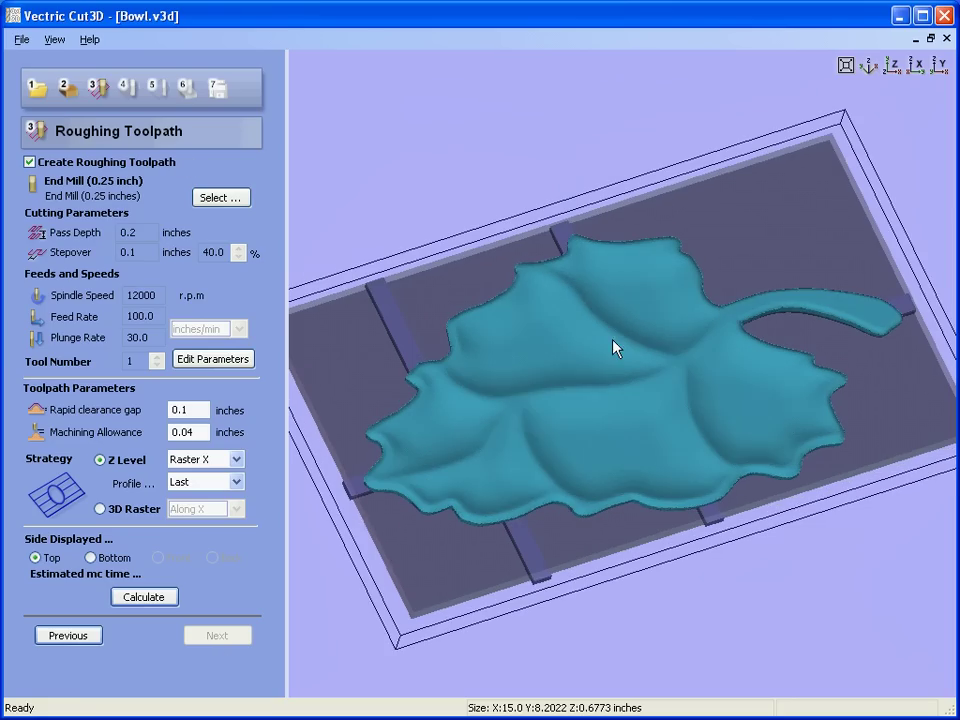
click(226, 198)
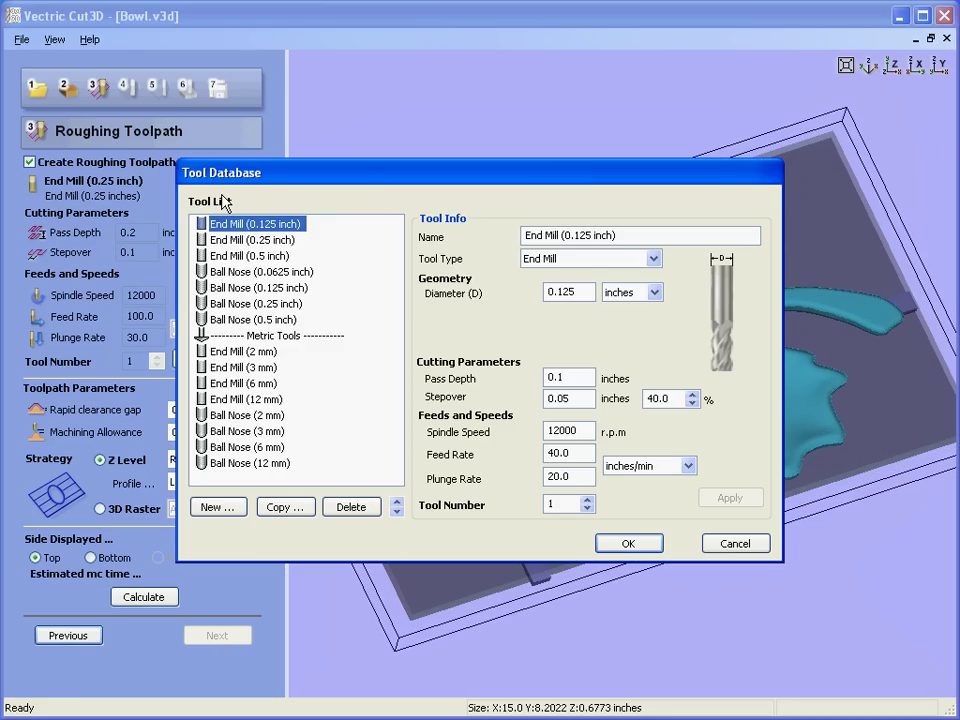
click(242, 241)
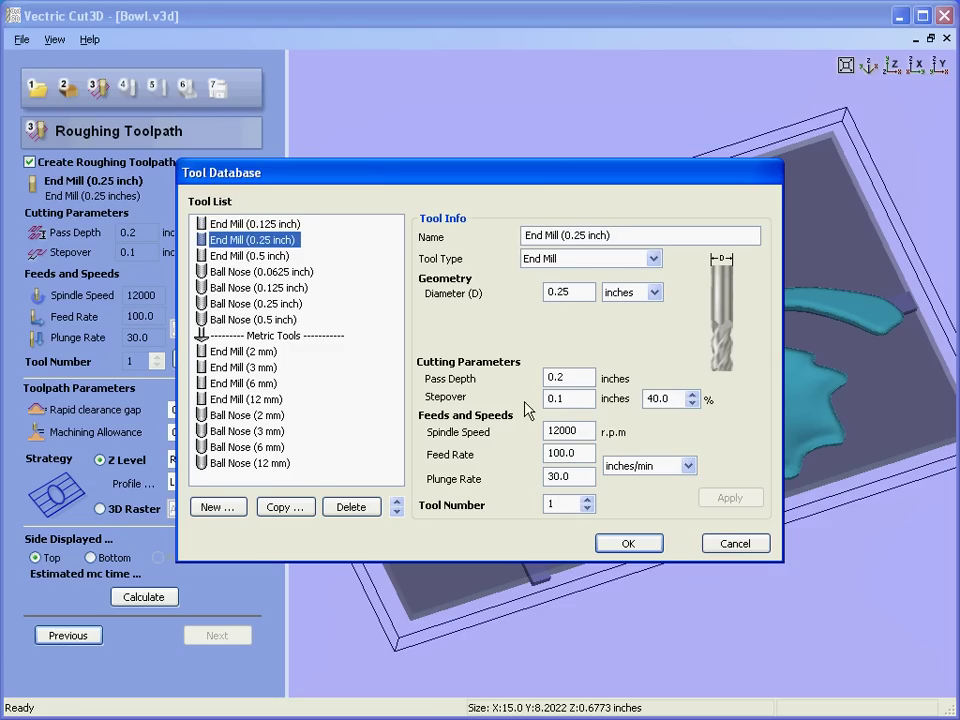
click(571, 377)
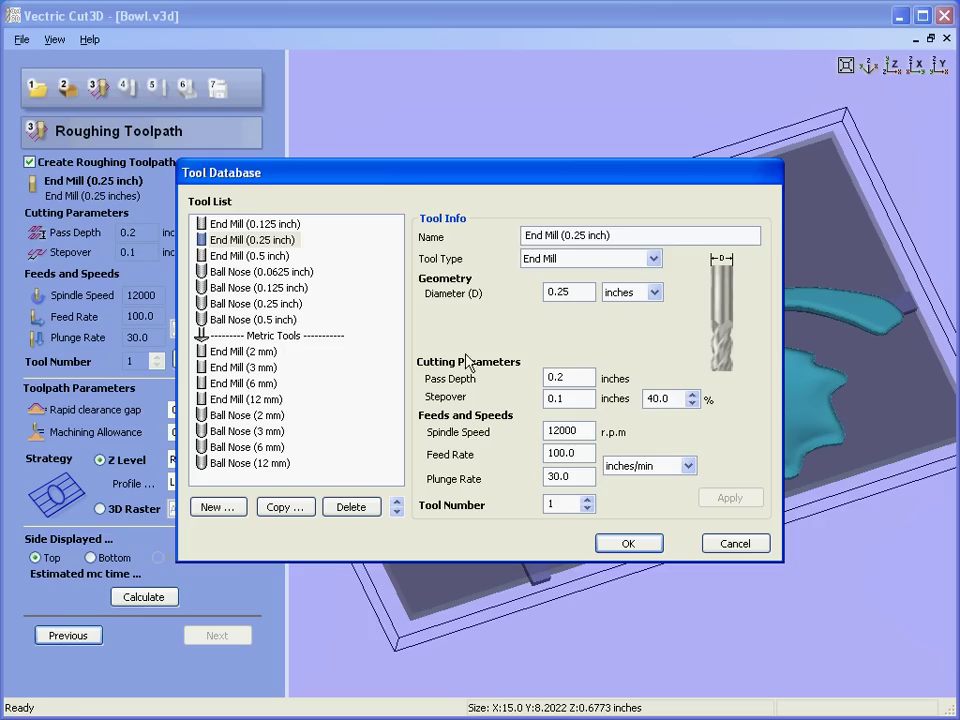
double_click(272, 243)
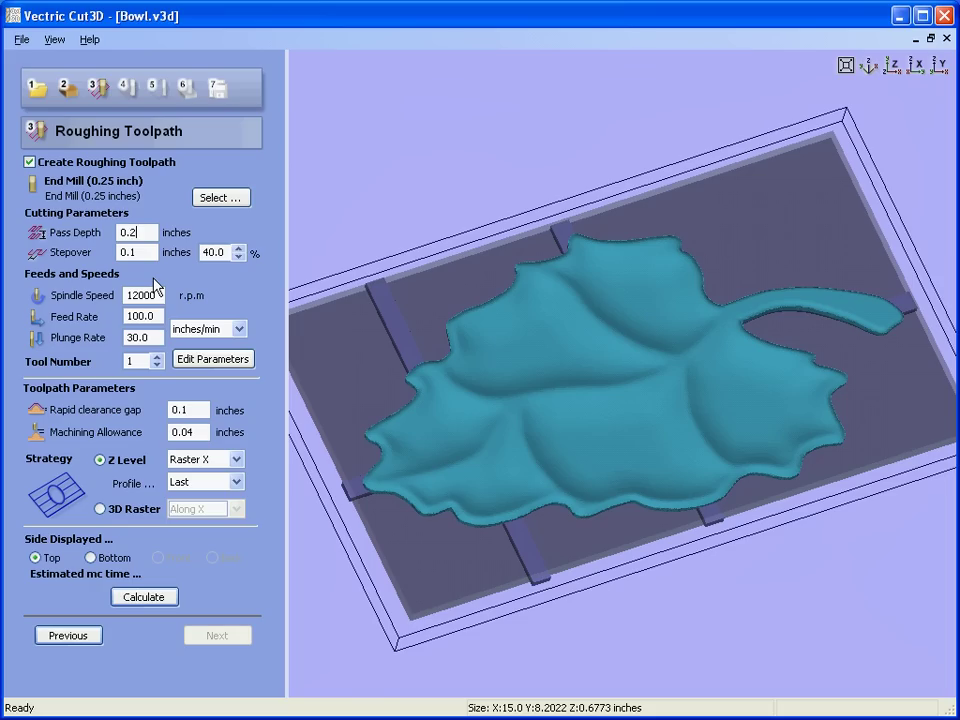
Set the roughing pass depth to 0.2 inches
key(BackSpace)
text(3)
key(BackSpace)
text(1)
key(BackSpace)
text(2)
Keep the Raster X strategy and set the Profile pass to None
click(237, 460)
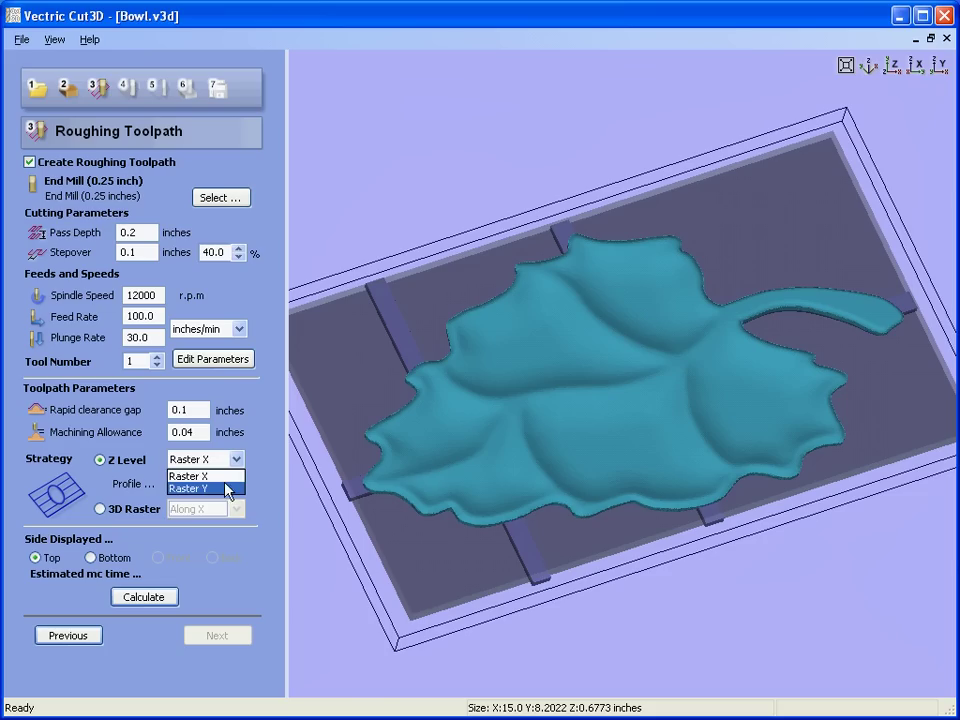
click(222, 477)
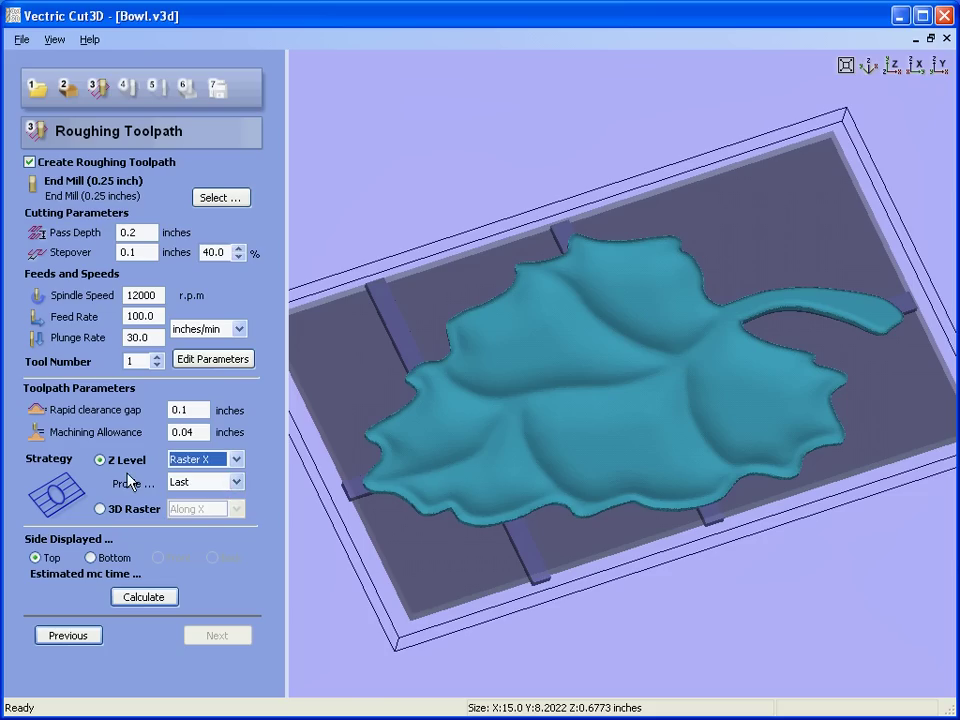
click(237, 482)
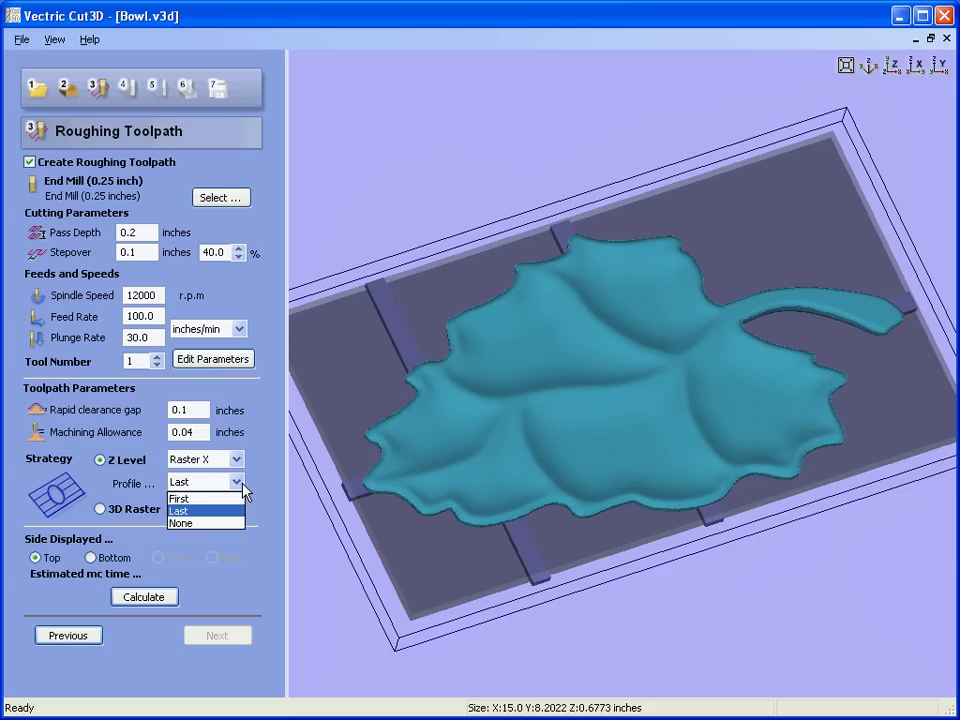
click(213, 523)
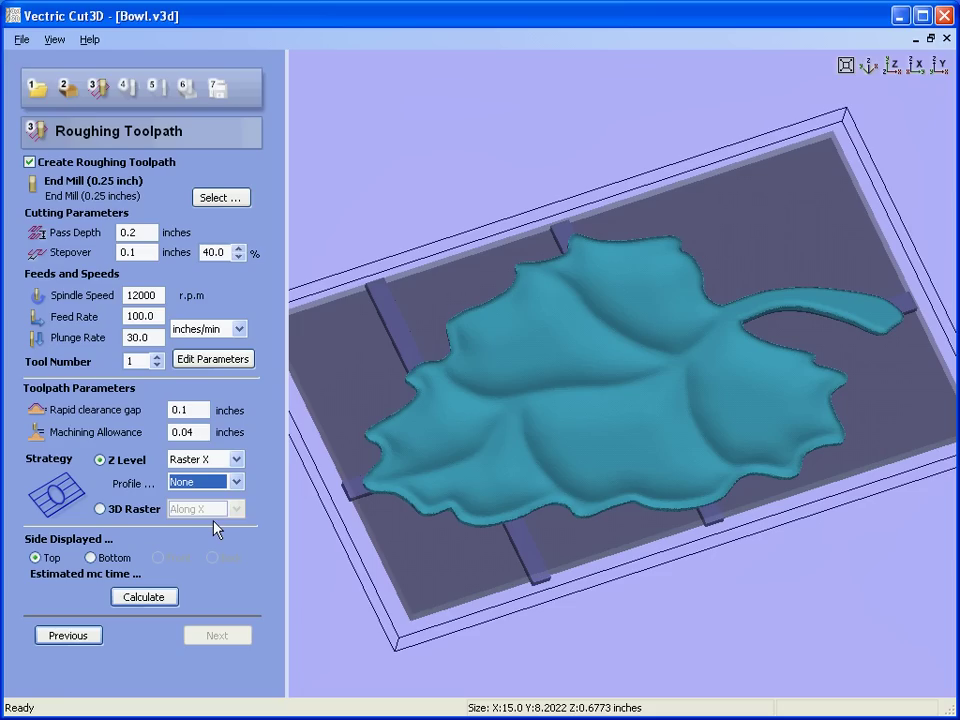
click(197, 409)
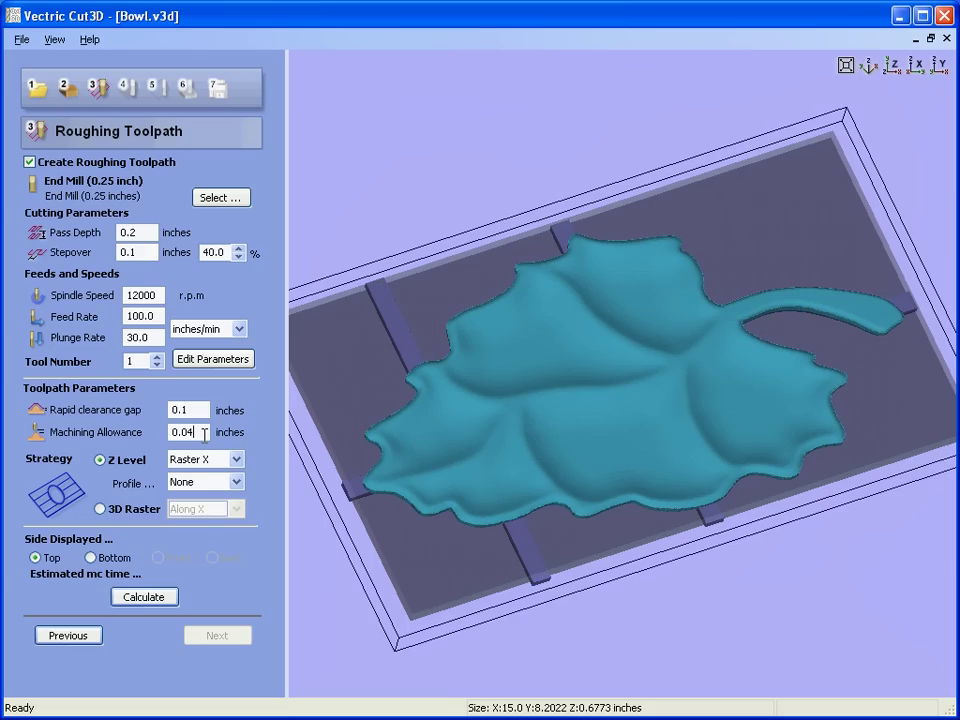
Calculate roughing and review the top (9 min) and bottom (7 min) toolpaths
click(155, 598)
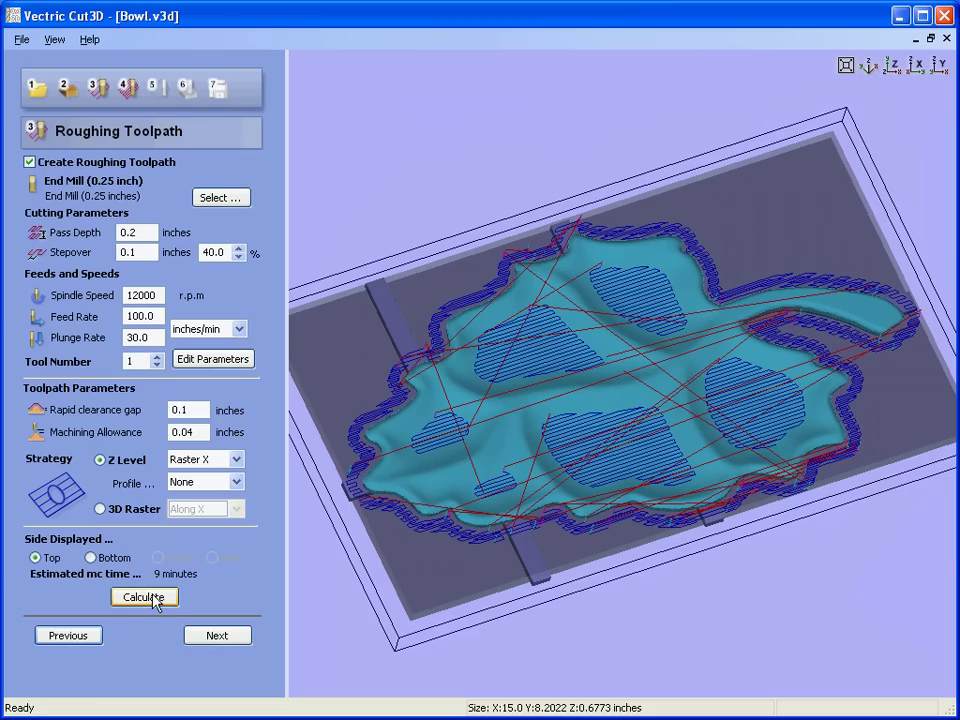
click(91, 558)
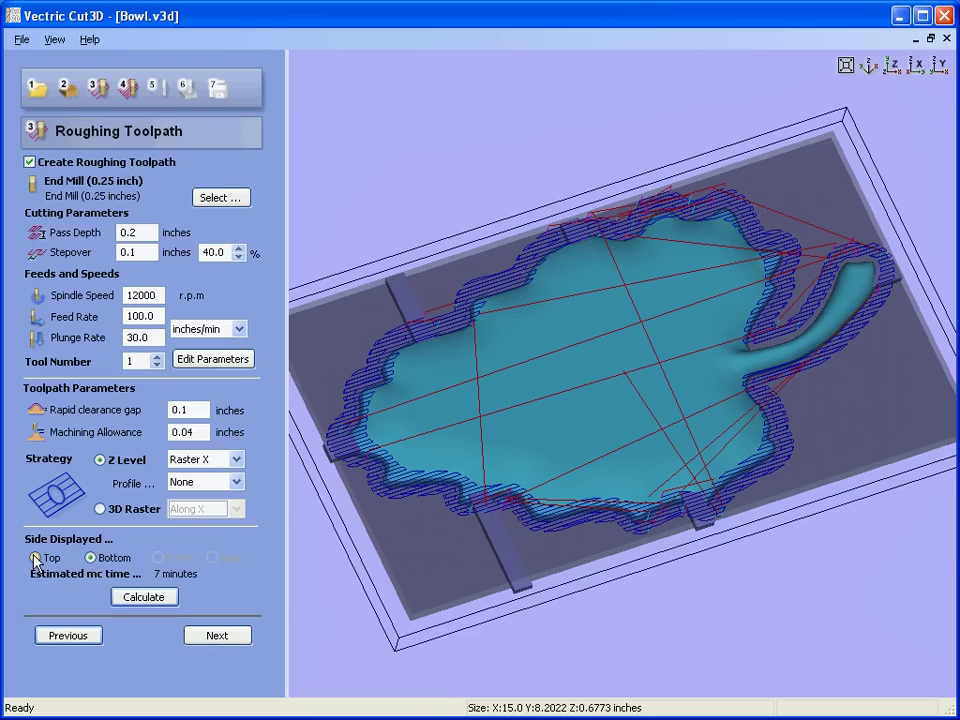
click(35, 558)
click(91, 558)
click(35, 558)
click(217, 637)
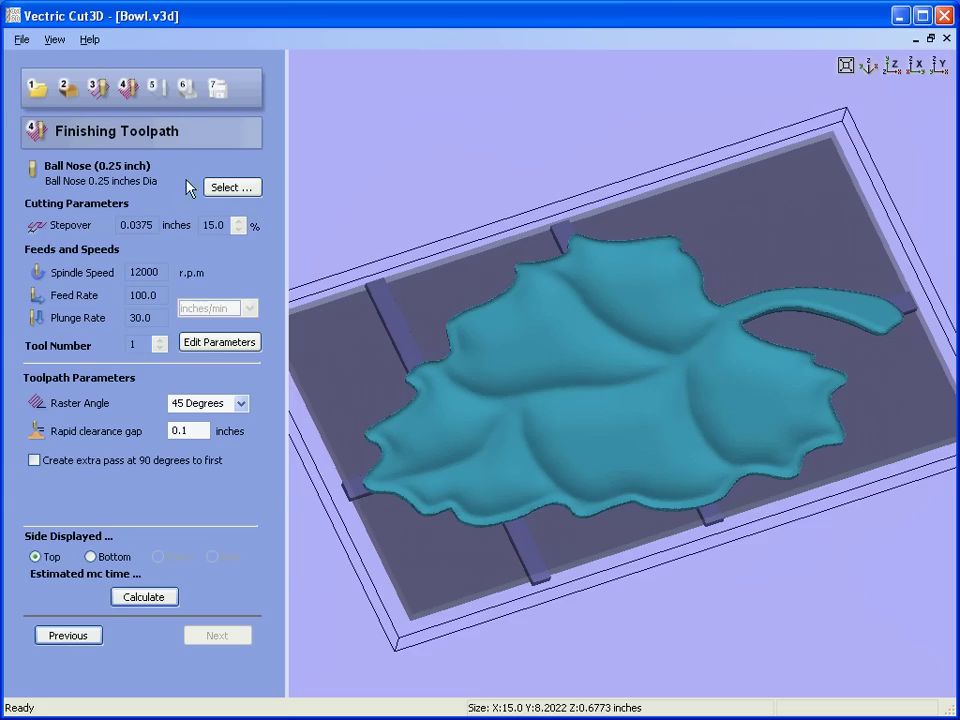
Pick the 0.25 inch ball nose and calculate the finishing toolpath, about 37 minutes
click(228, 187)
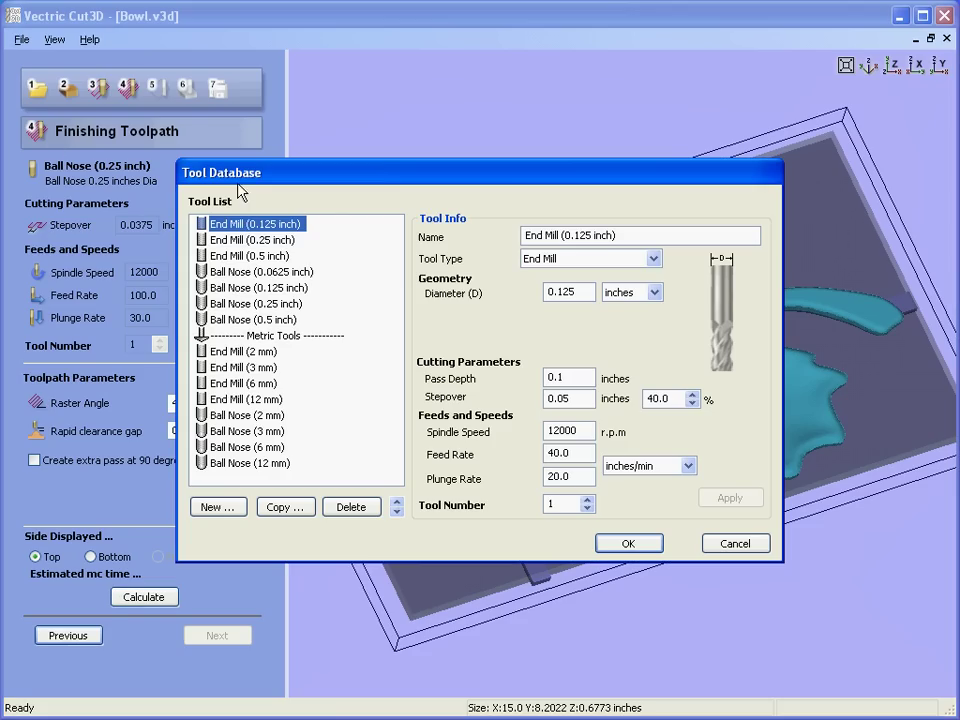
click(256, 304)
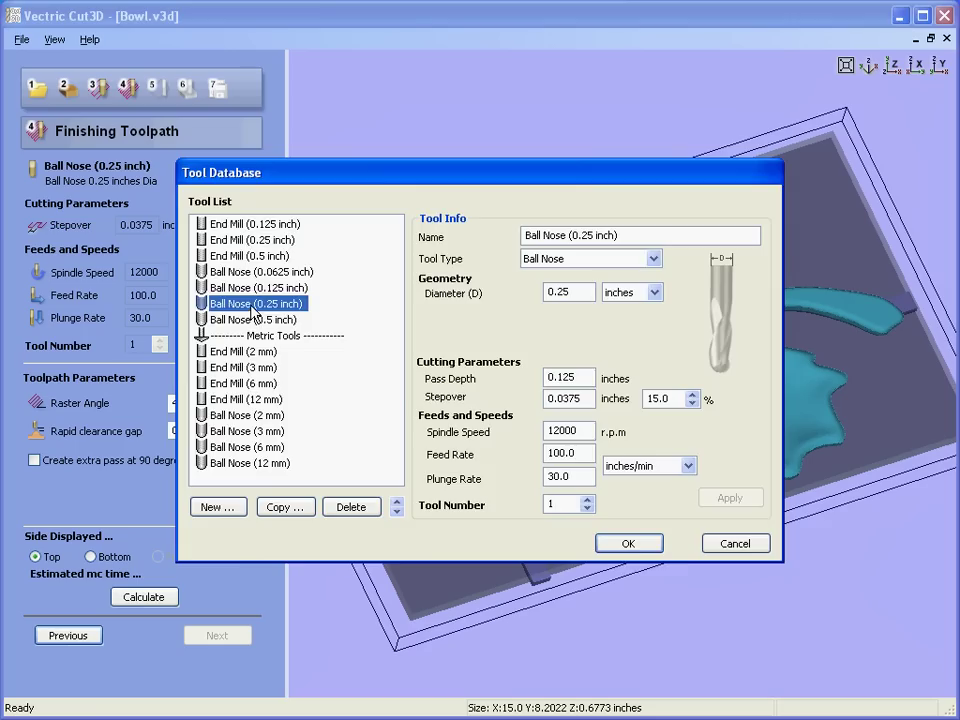
key(Return)
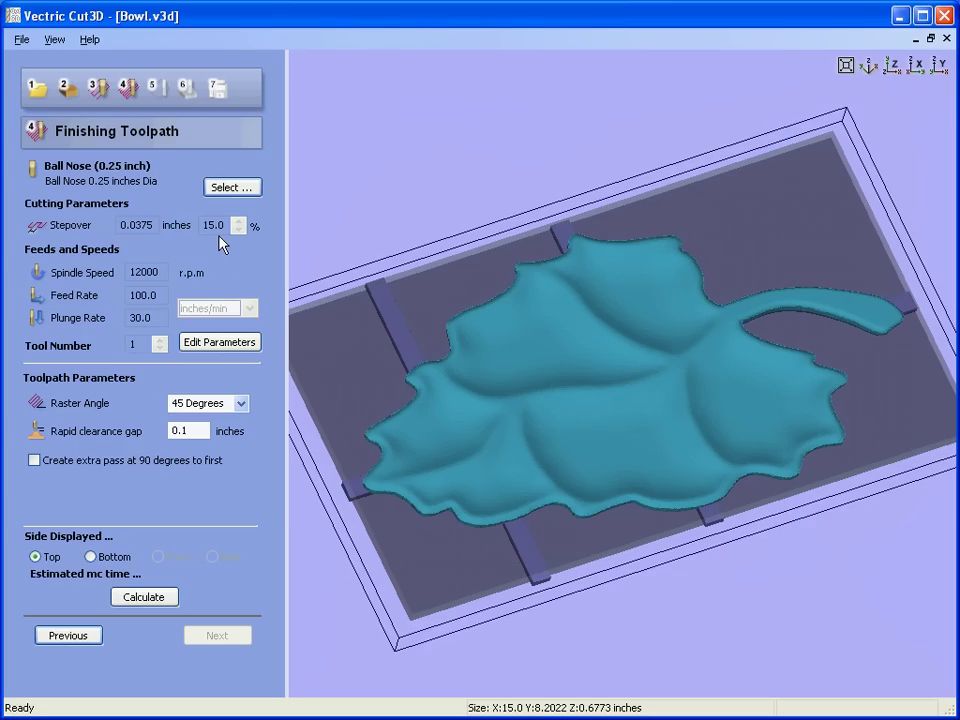
click(158, 599)
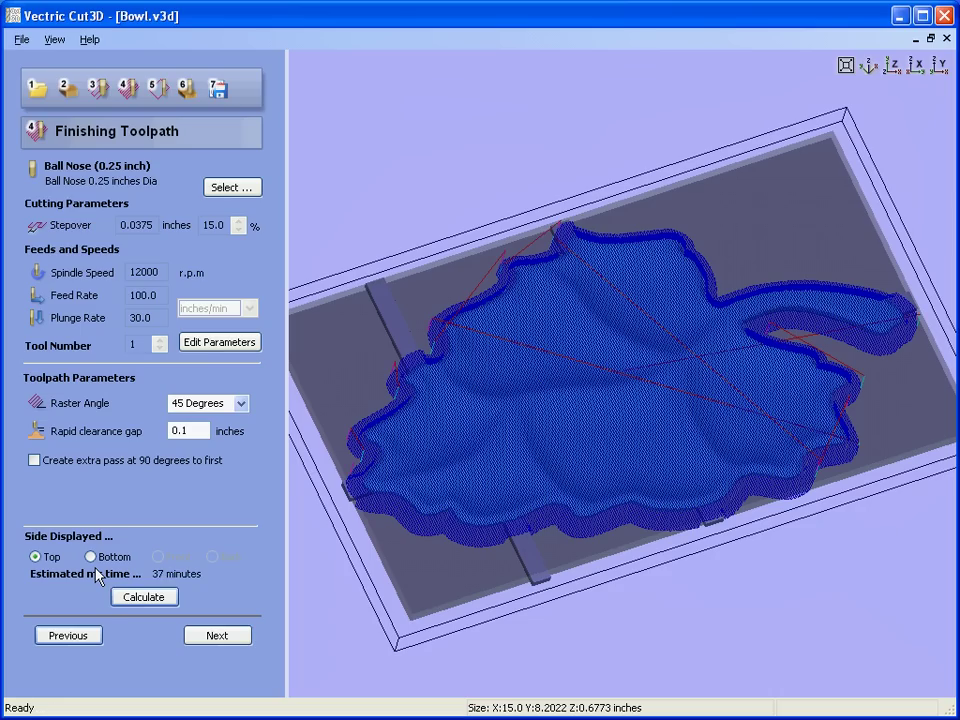
click(237, 636)
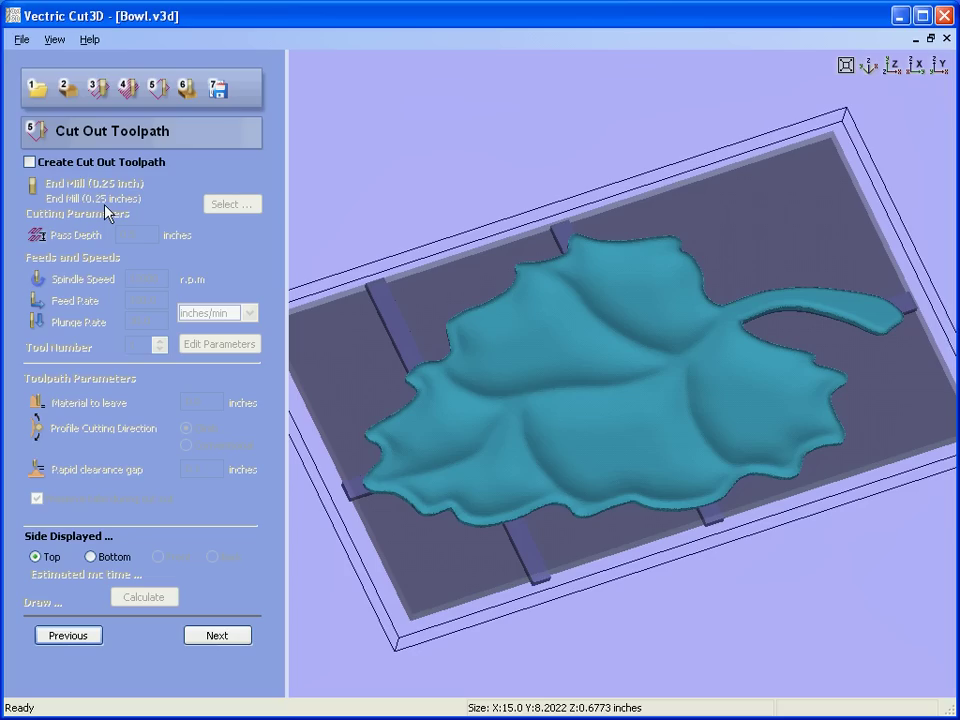
Preview roughing on the top and bottom sides in Cherry, then preview finishing on top
click(217, 640)
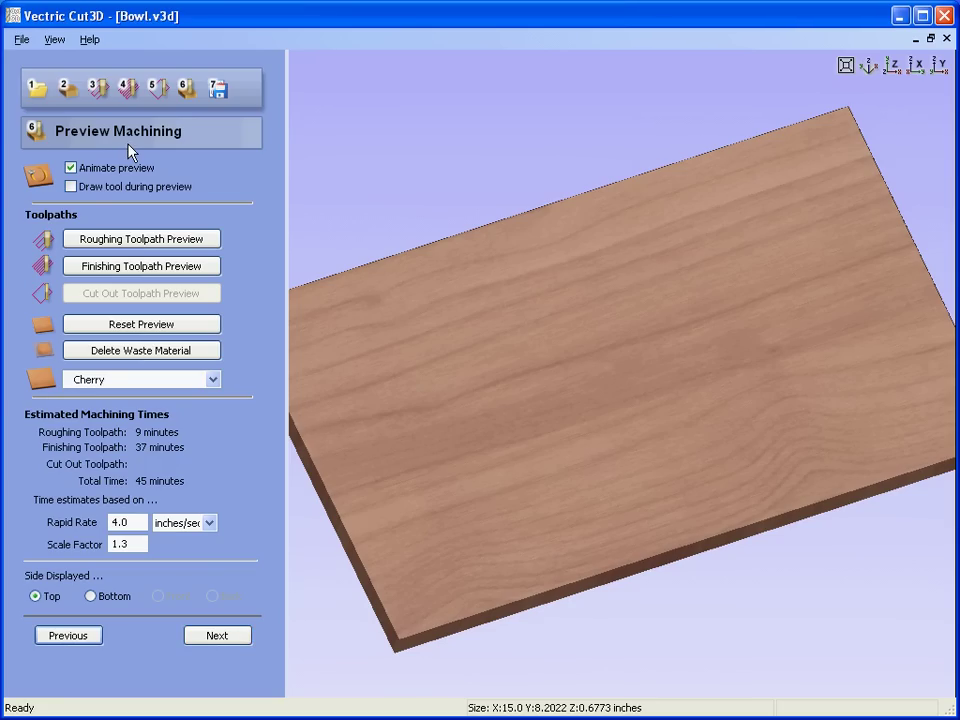
click(163, 242)
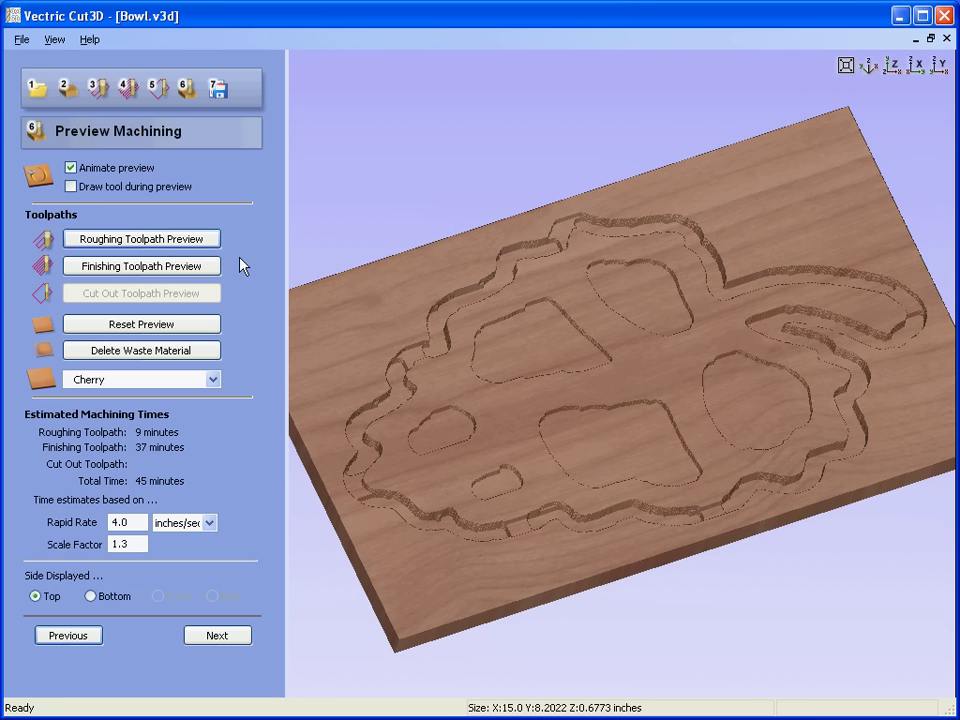
drag(735, 349, 700, 412)
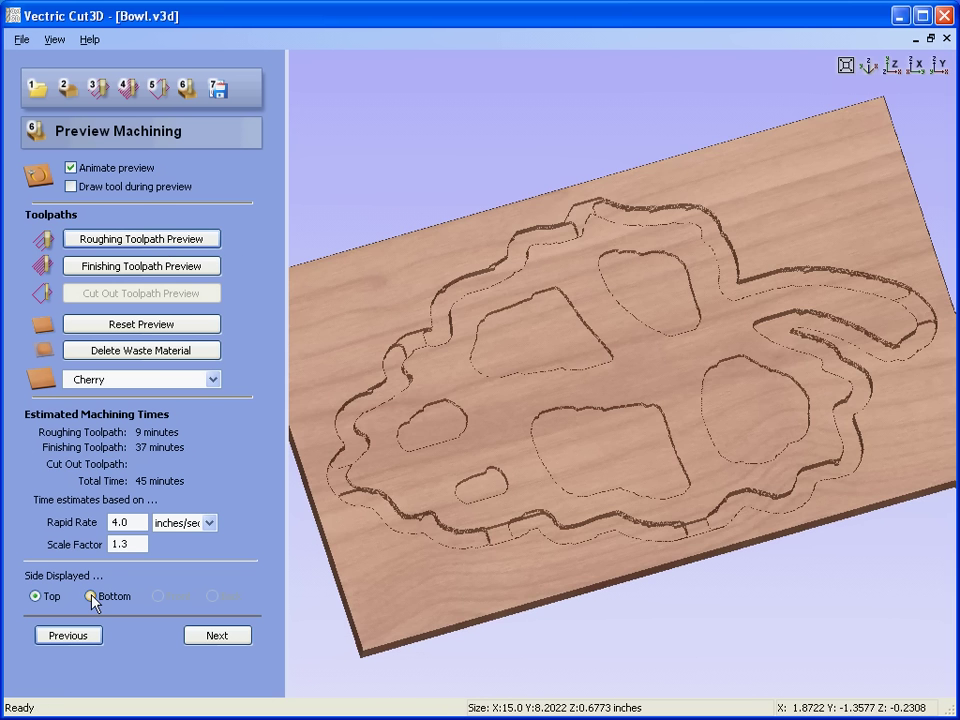
click(91, 597)
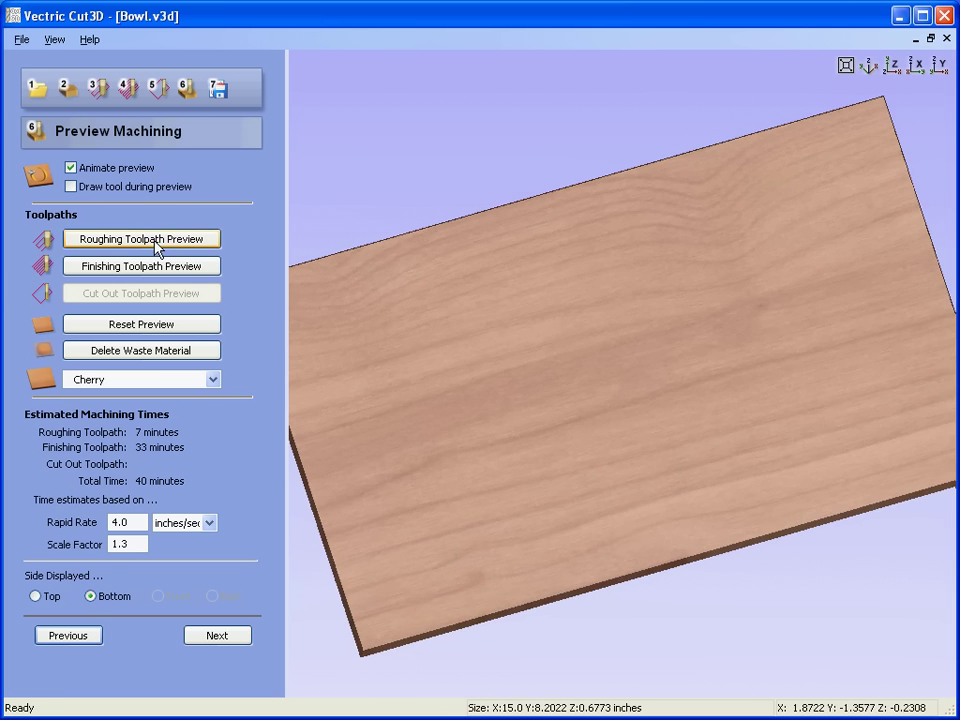
click(156, 240)
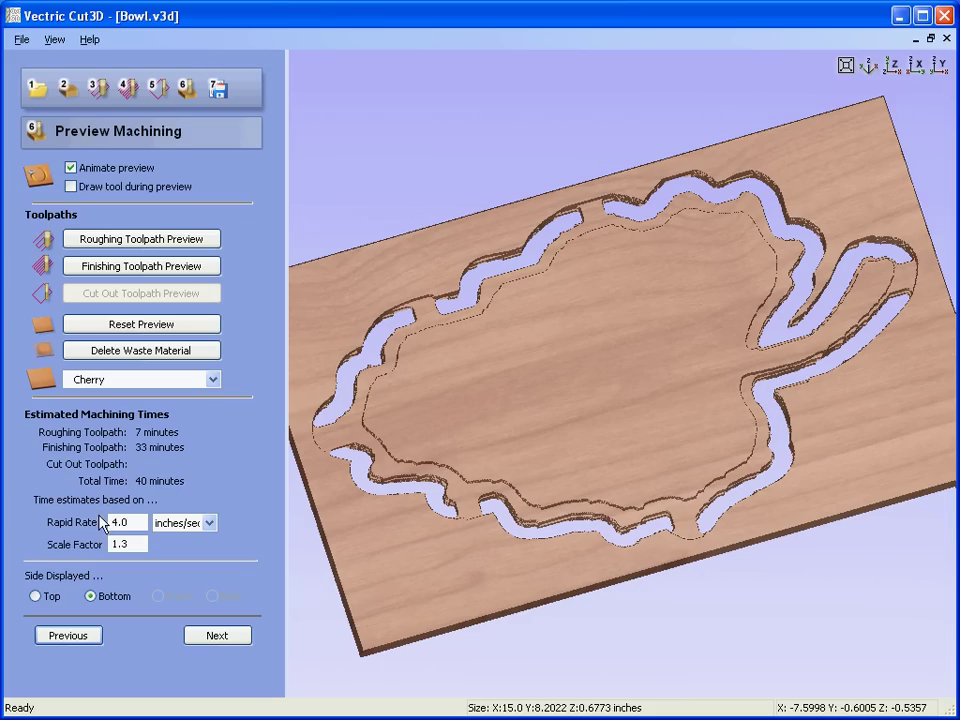
click(35, 597)
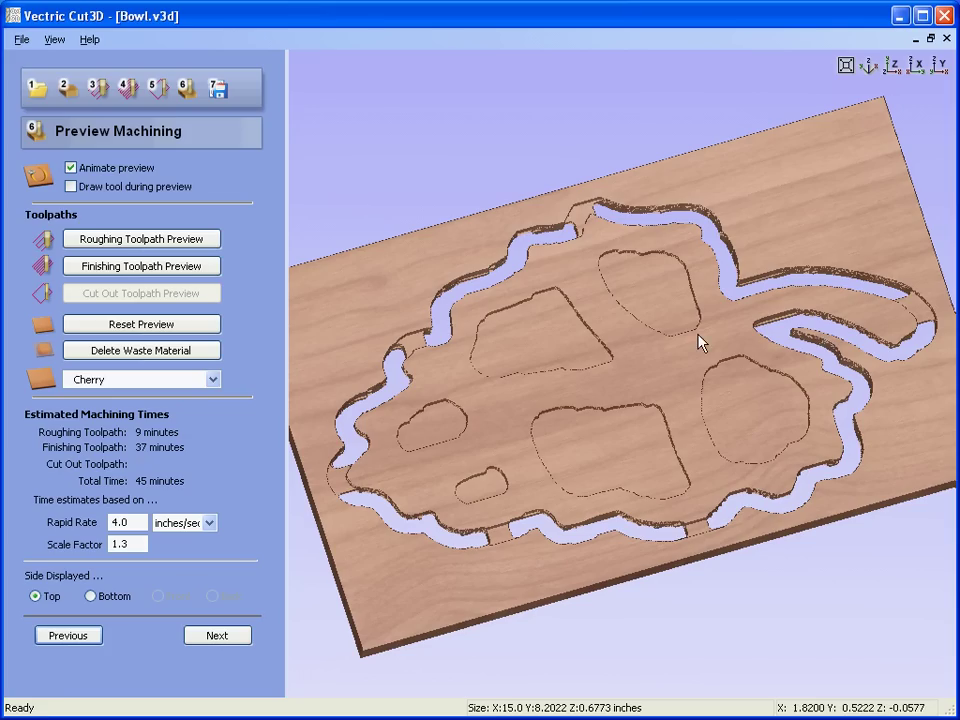
click(193, 270)
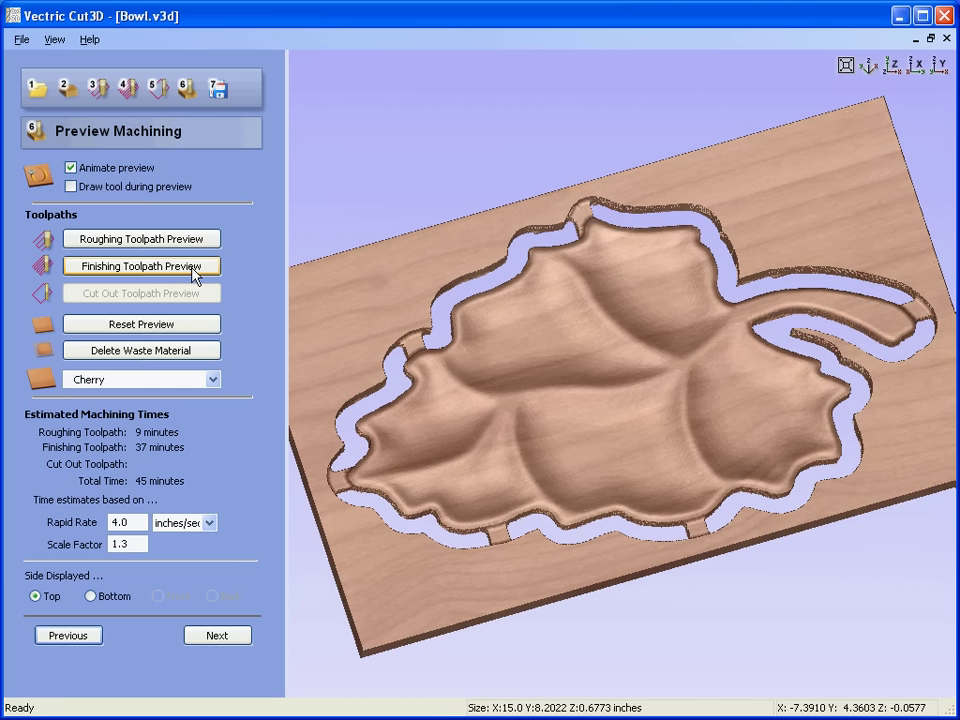
Simulate the bottom-side finishing pass, then orbit the finished top side of the cherry leaf bowl
click(91, 596)
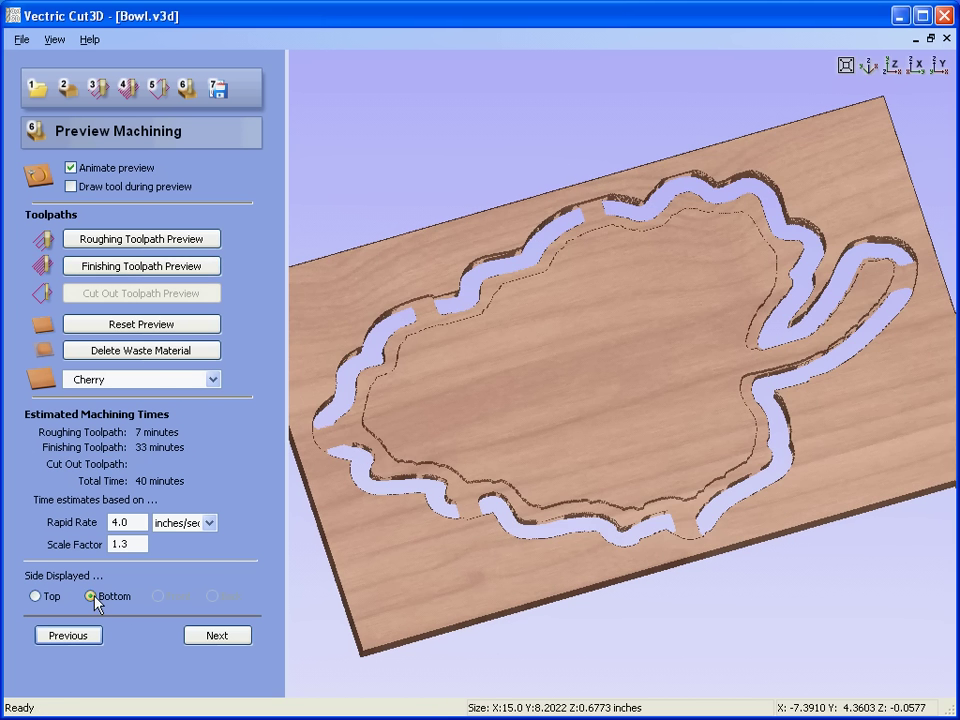
click(141, 267)
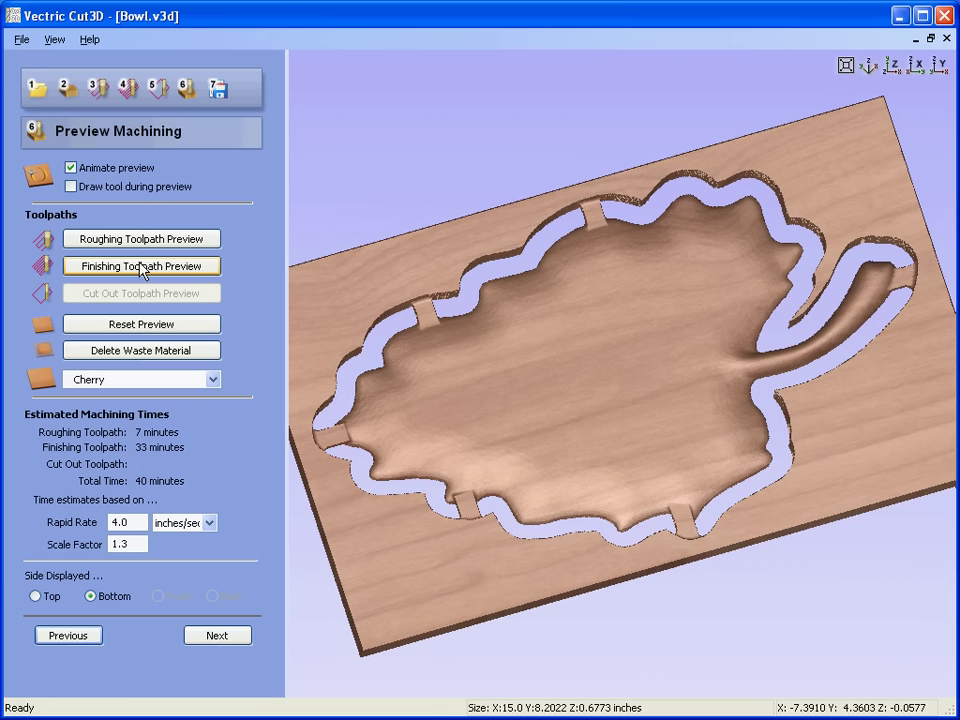
click(35, 598)
drag(797, 493, 808, 505)
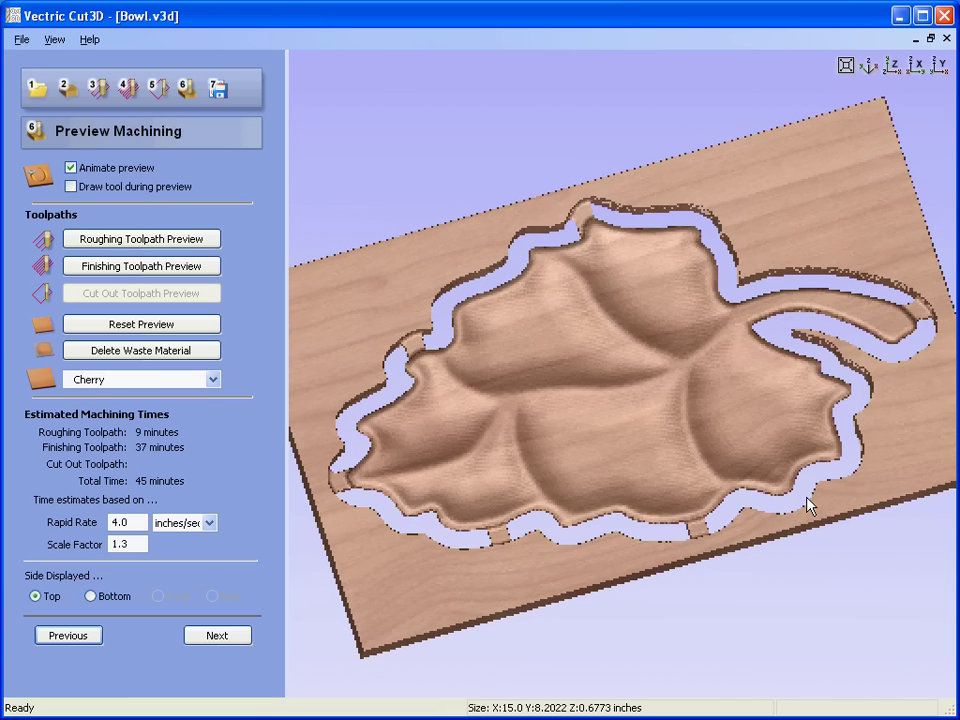
drag(845, 427, 585, 580)
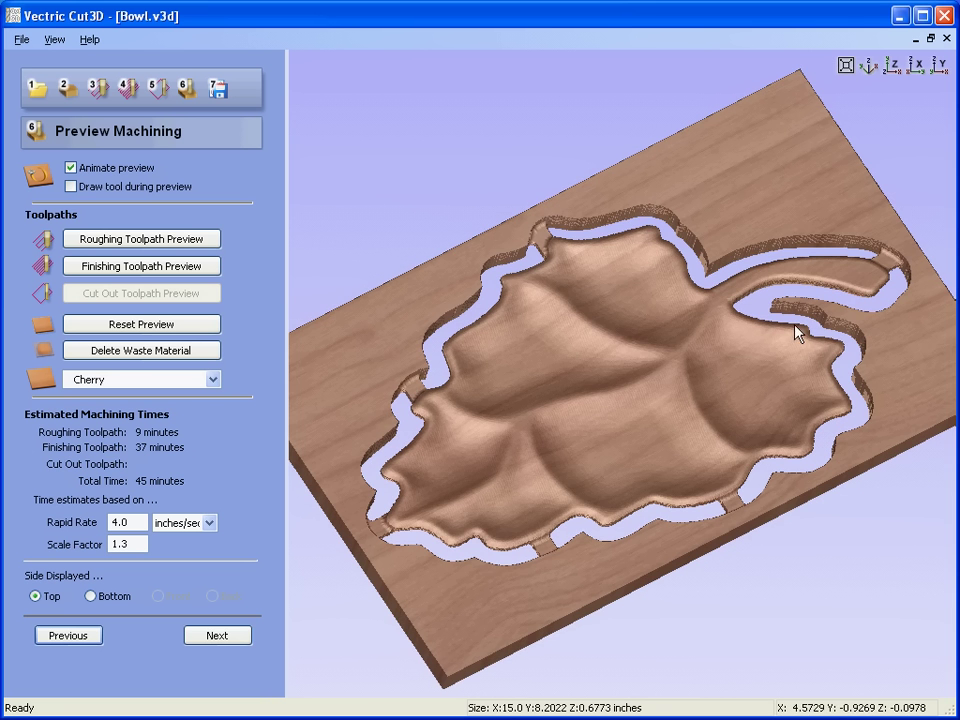
drag(799, 332, 431, 381)
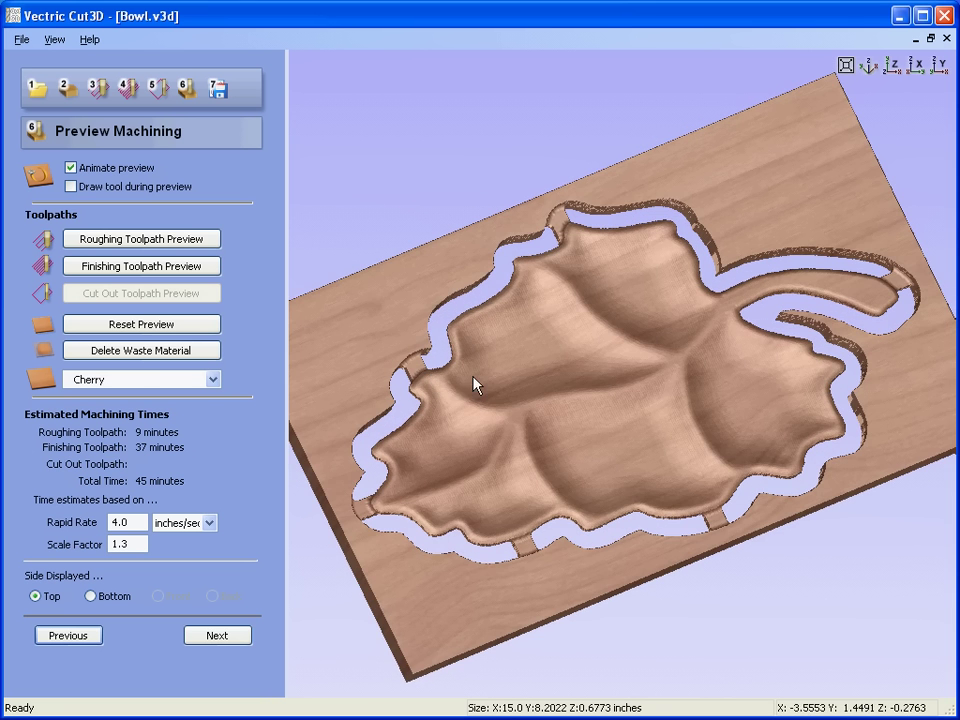
Enable the cut-out toolpath and calculate it around the leaf
click(161, 92)
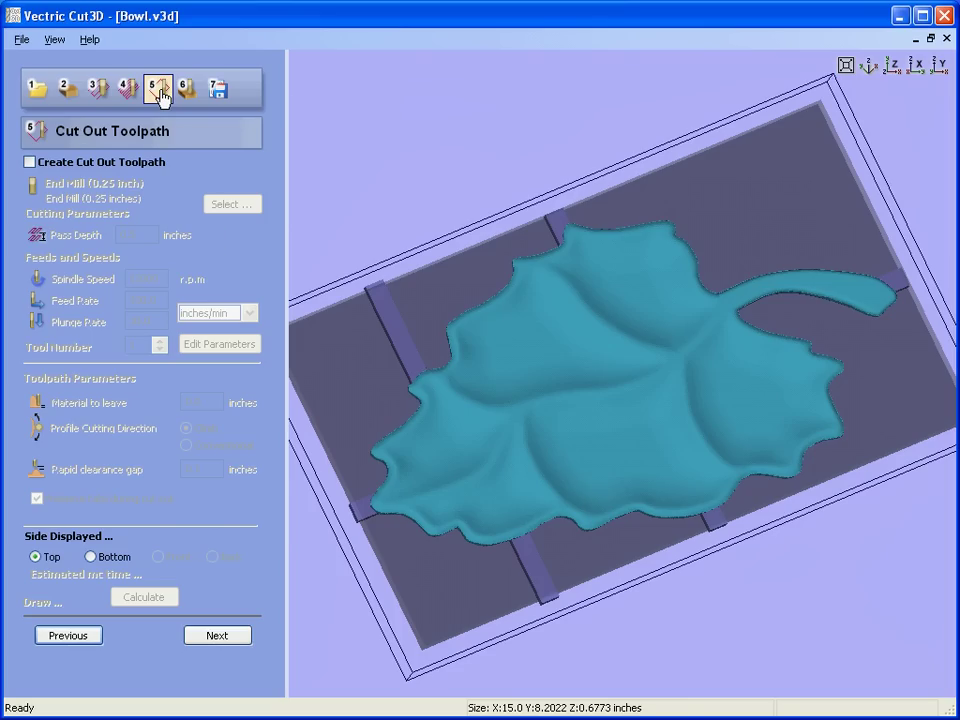
click(29, 162)
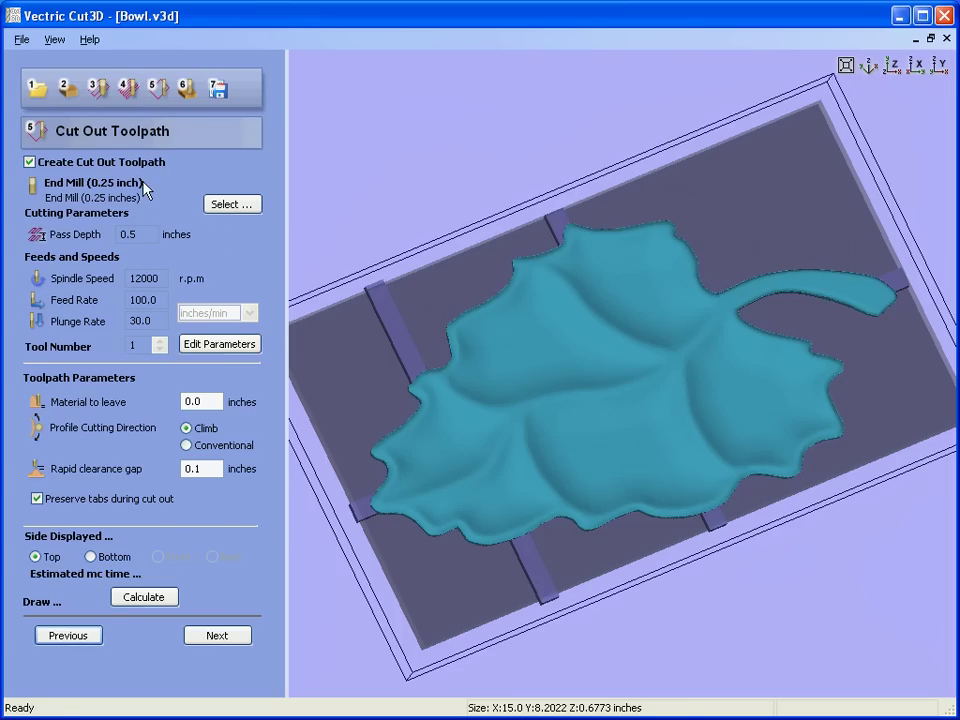
click(200, 401)
click(160, 600)
drag(656, 566, 597, 440)
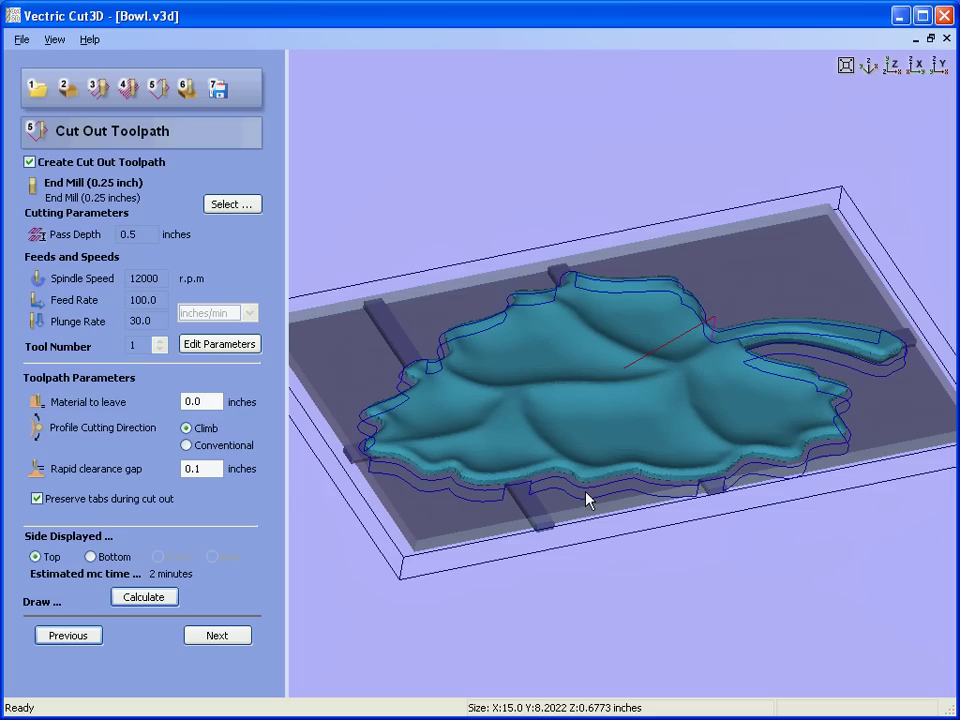
Set the cut-out pass depth to 0.1 inch, turn off holding tabs, and recalculate
click(147, 235)
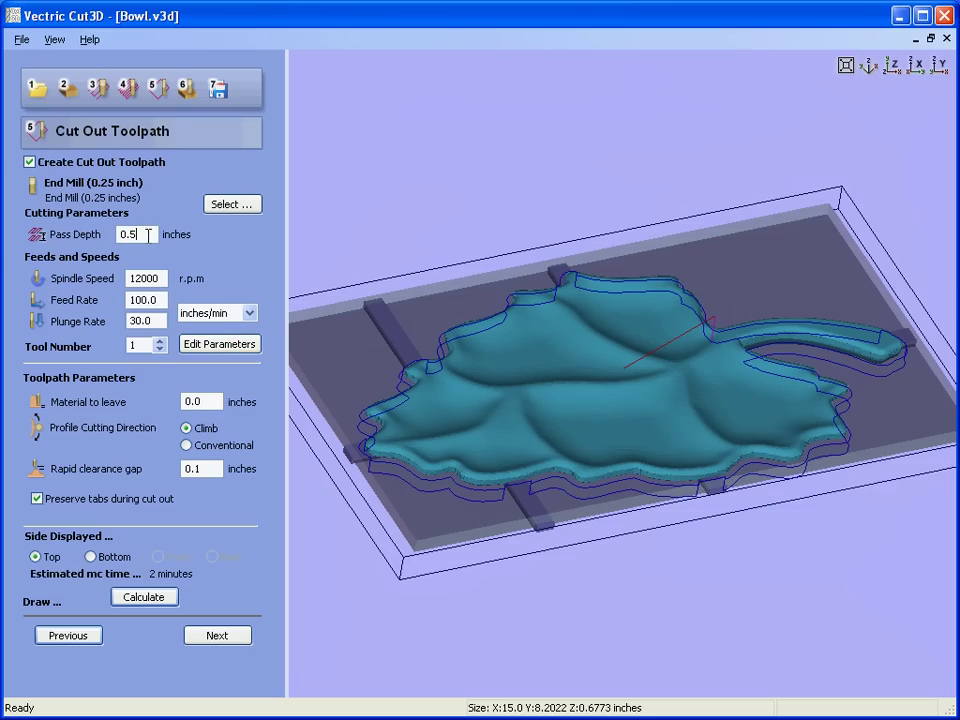
key(BackSpace)
text(1)
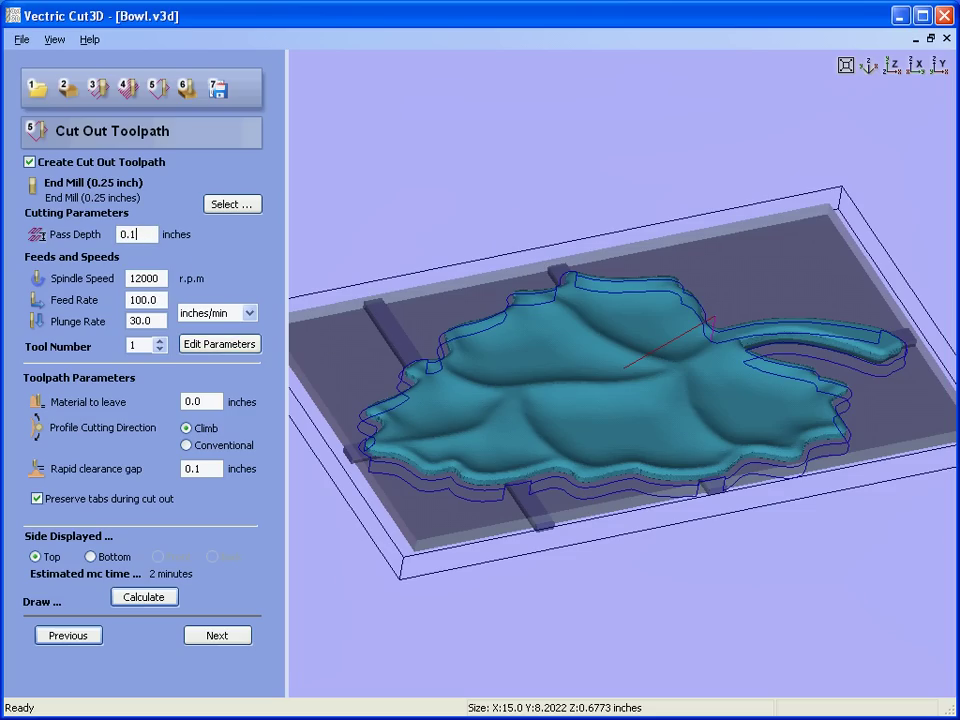
click(146, 598)
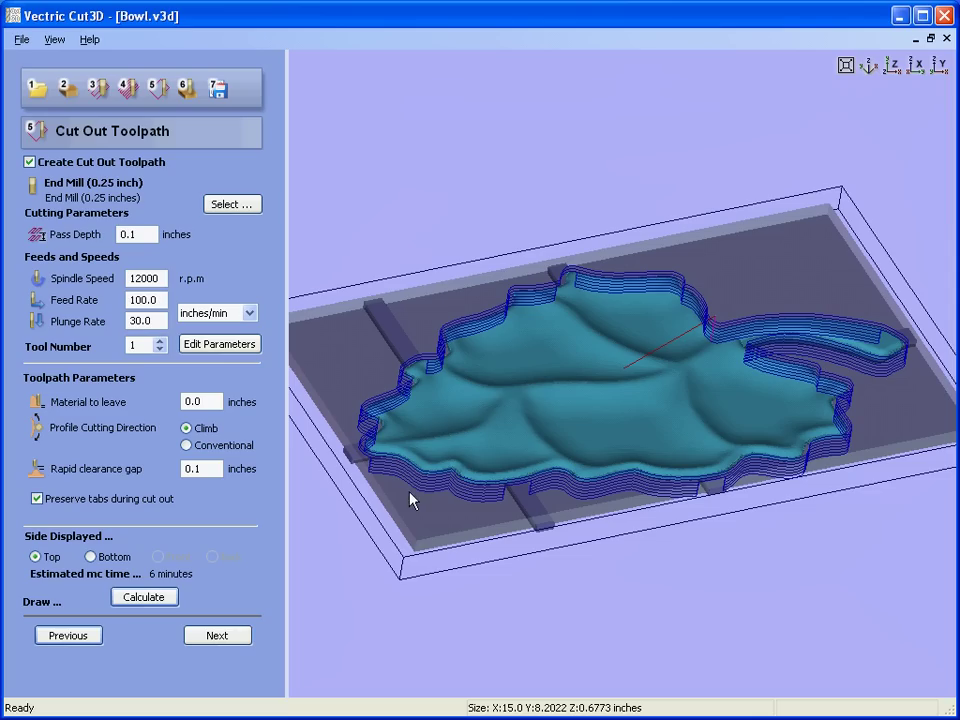
click(37, 499)
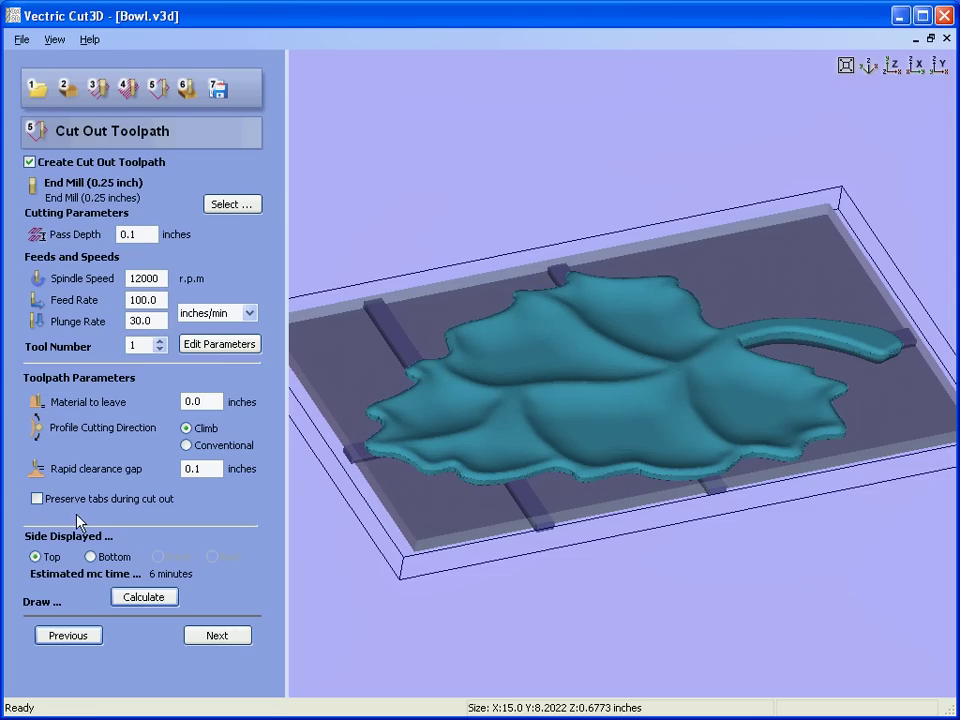
click(160, 598)
Simulate the cut-out pass, delete the waste material, and orbit the freed leaf bowl
click(233, 636)
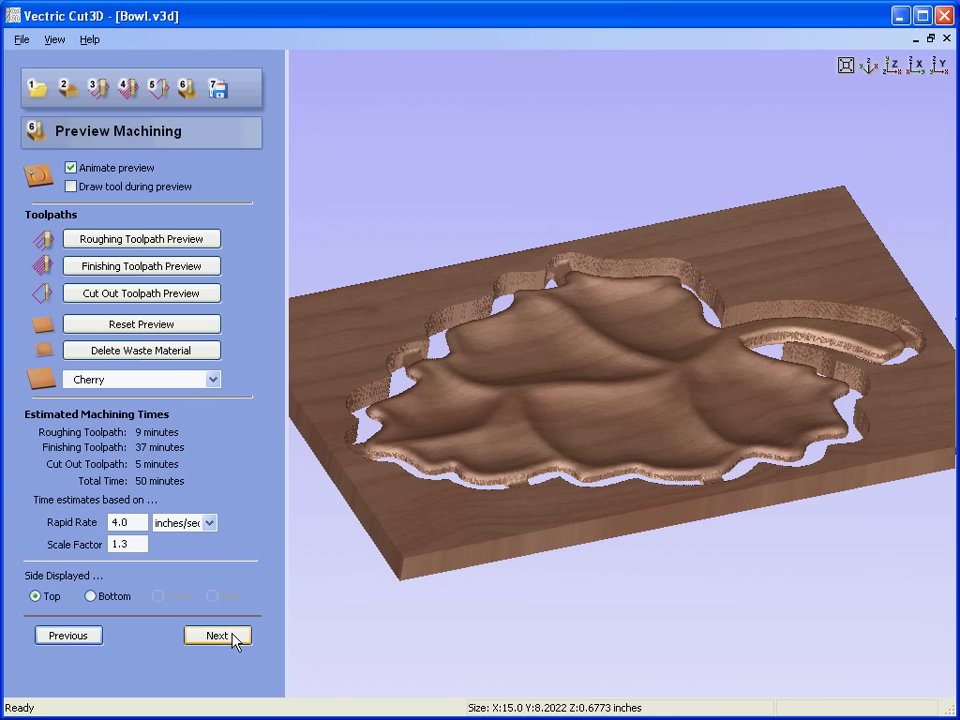
drag(608, 418, 257, 349)
click(187, 297)
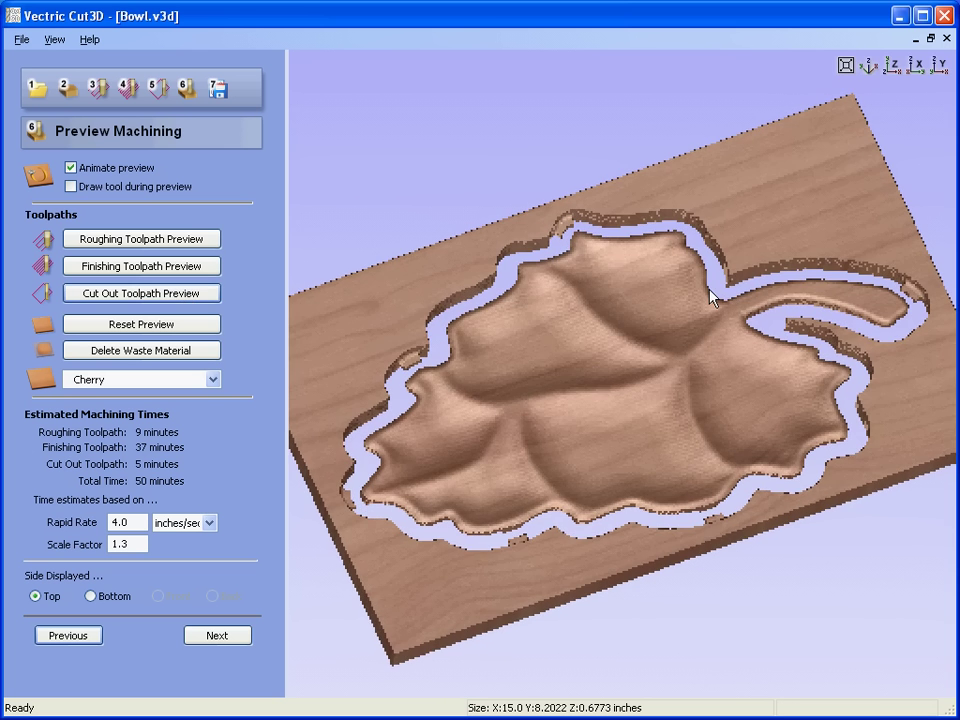
drag(709, 293, 782, 317)
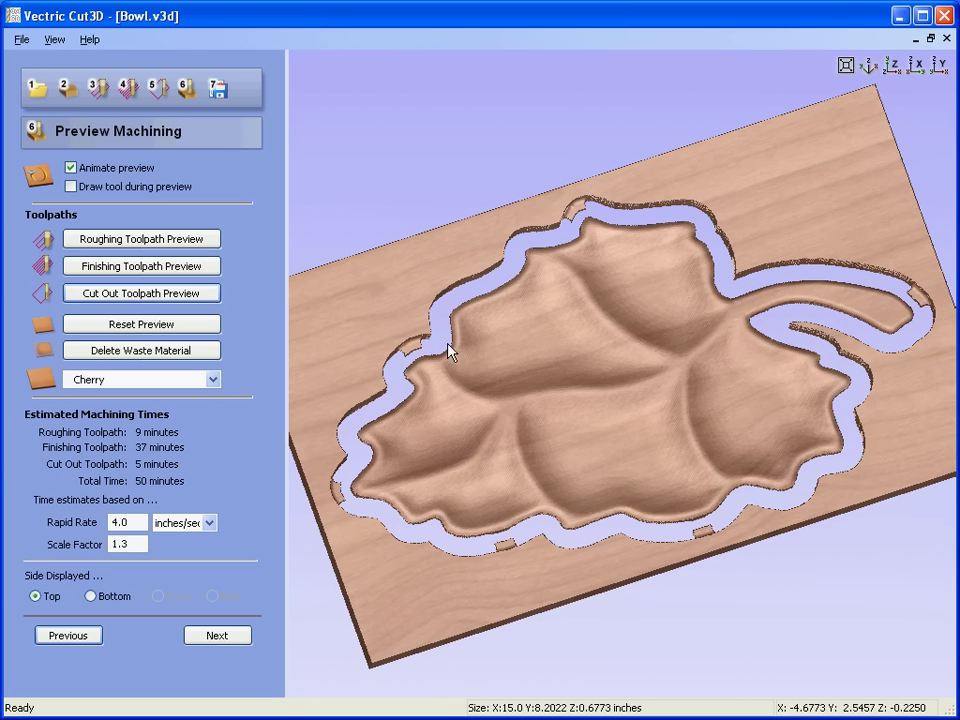
click(165, 350)
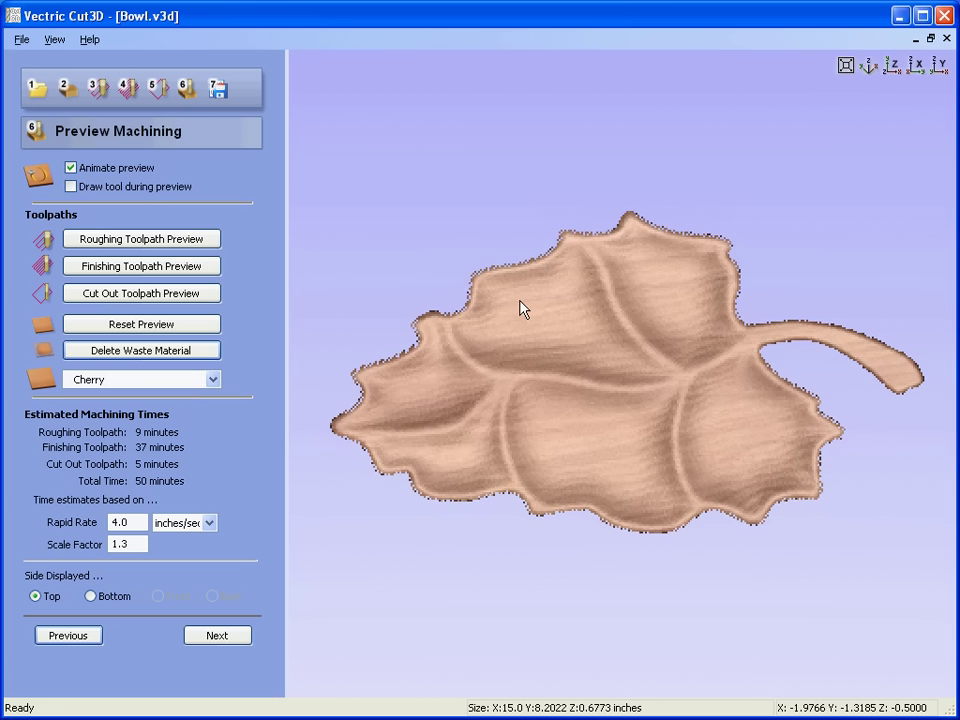
drag(521, 306, 560, 248)
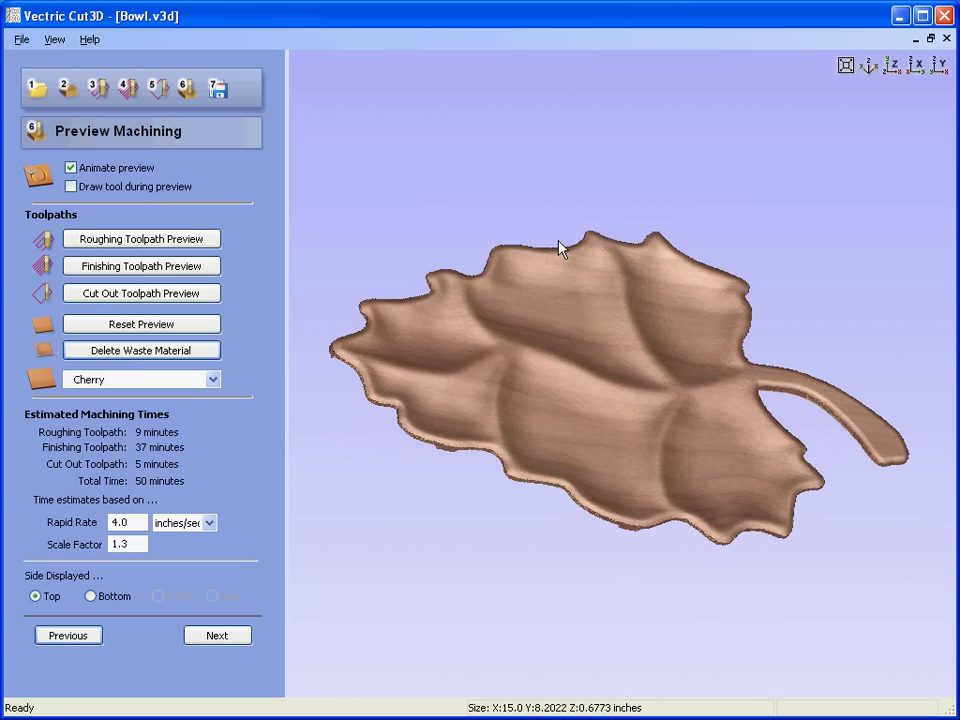
Choose the ShopBot (arcs)(inch) post processor for saving toolpaths
click(240, 634)
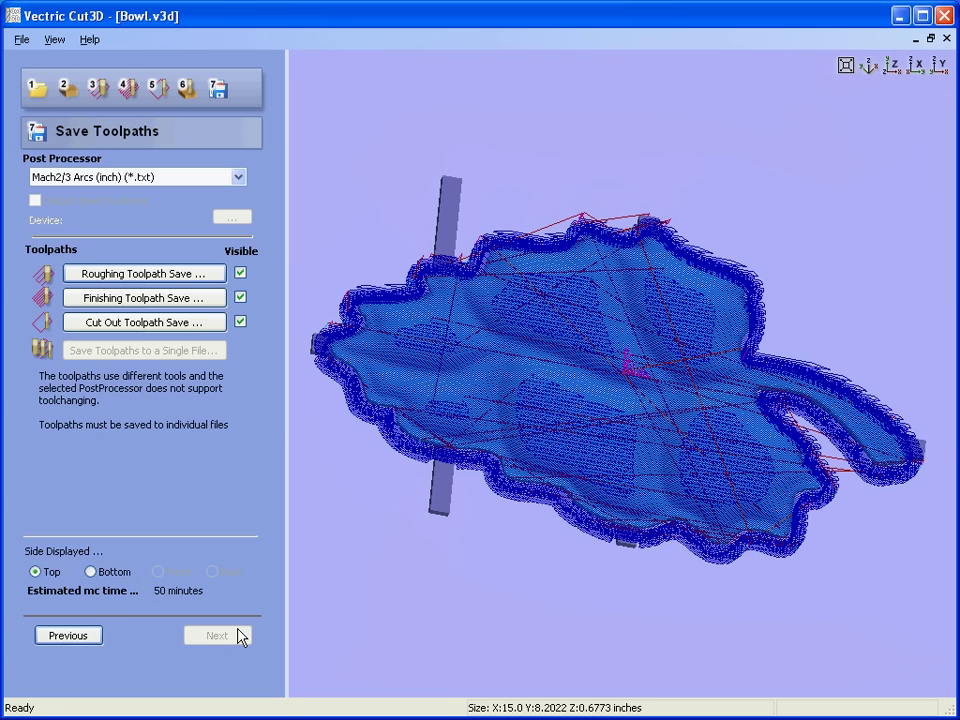
click(239, 177)
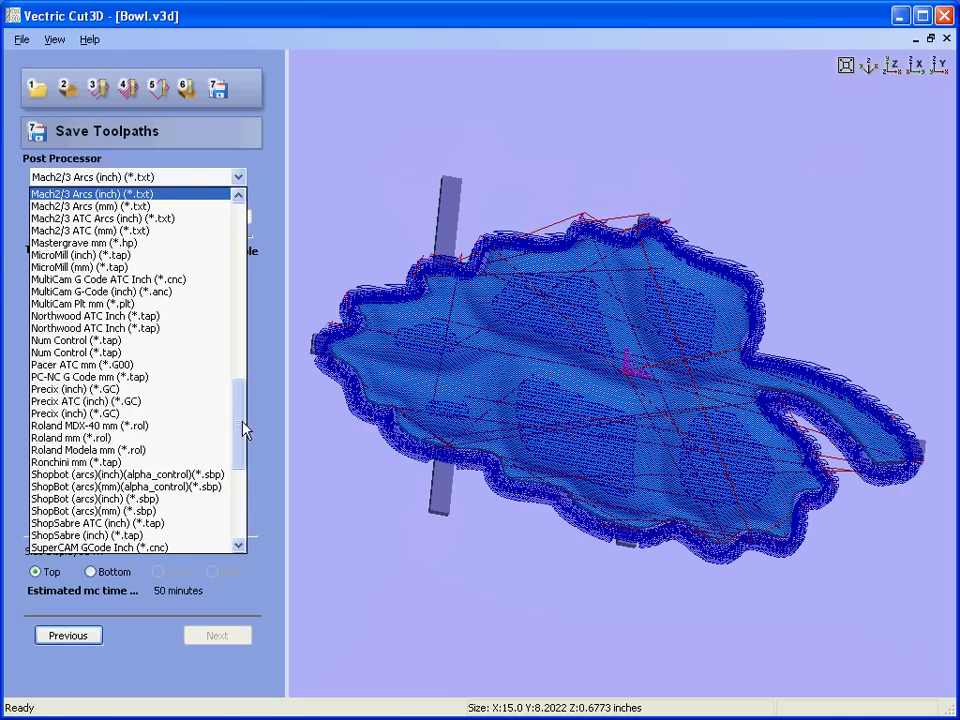
mouse_move(244, 428)
mouse_down()
mouse_move(243, 420)
mouse_move(240, 443)
mouse_up()
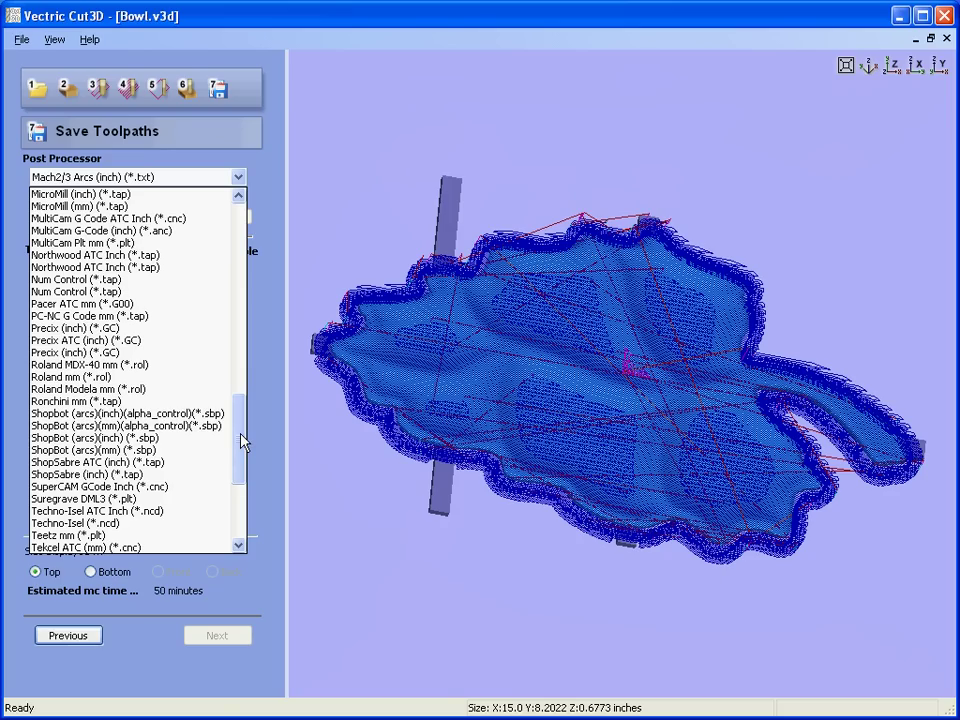
click(145, 438)
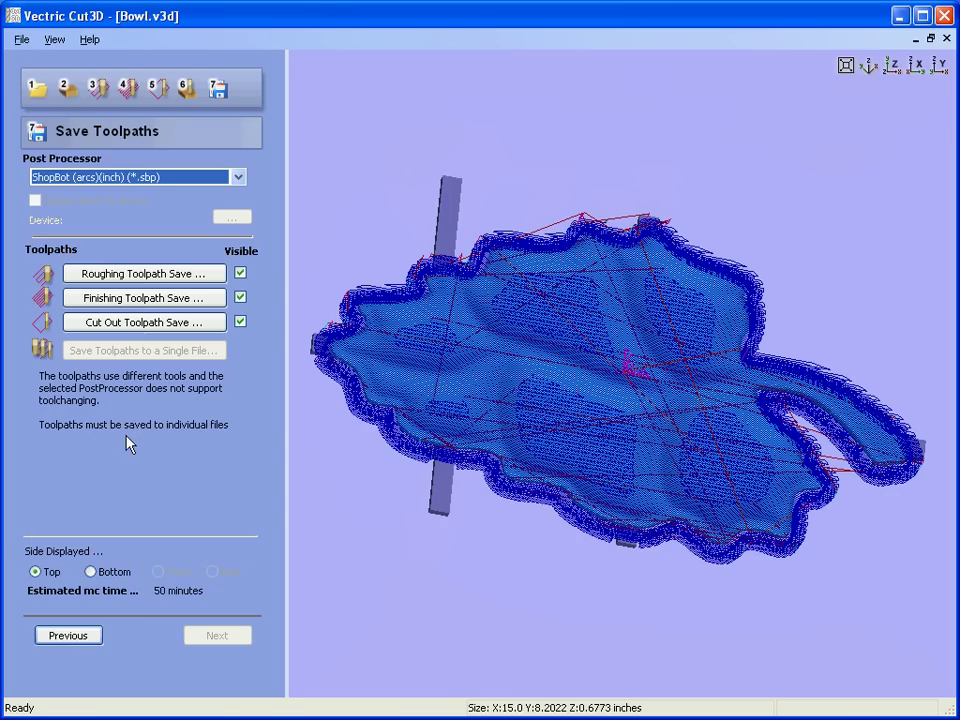
Save the top-side roughing and finishing toolpaths as ShopBot files
click(170, 274)
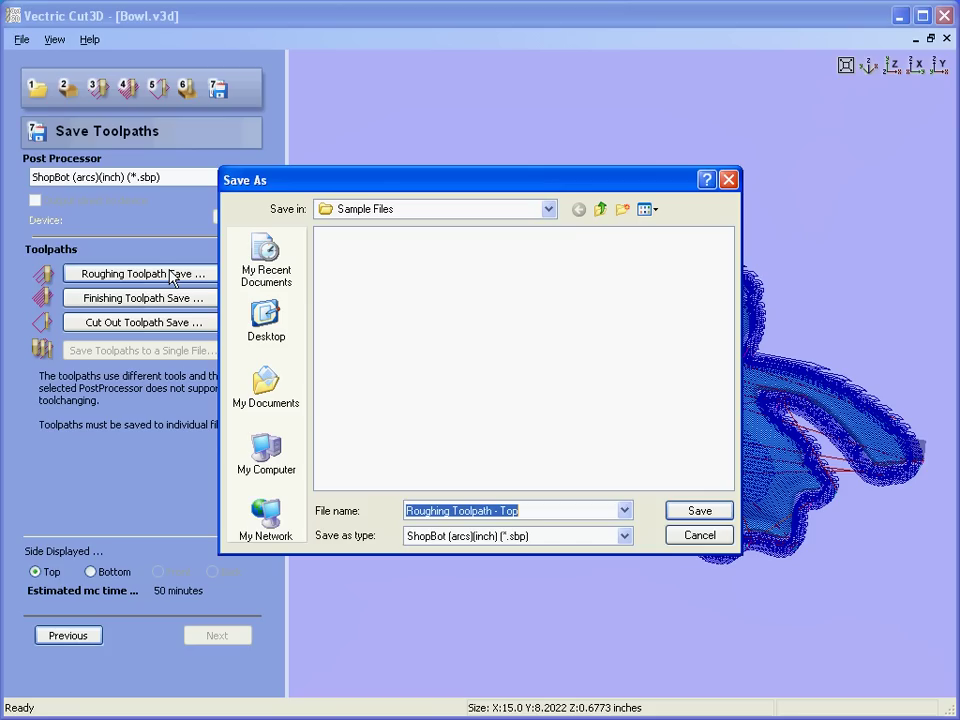
click(544, 510)
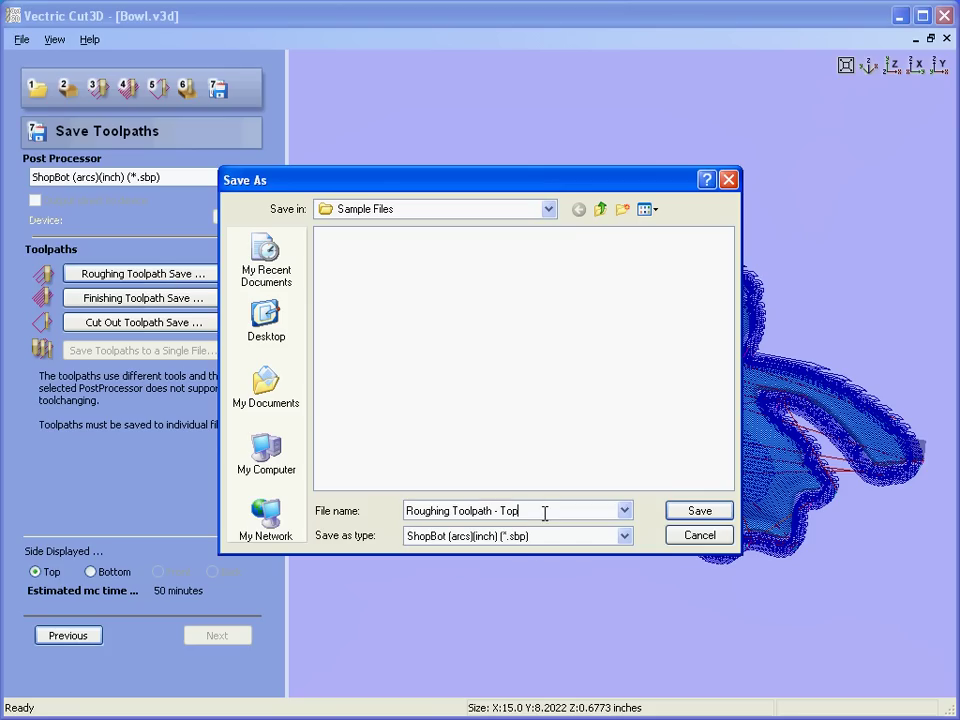
click(702, 536)
click(191, 299)
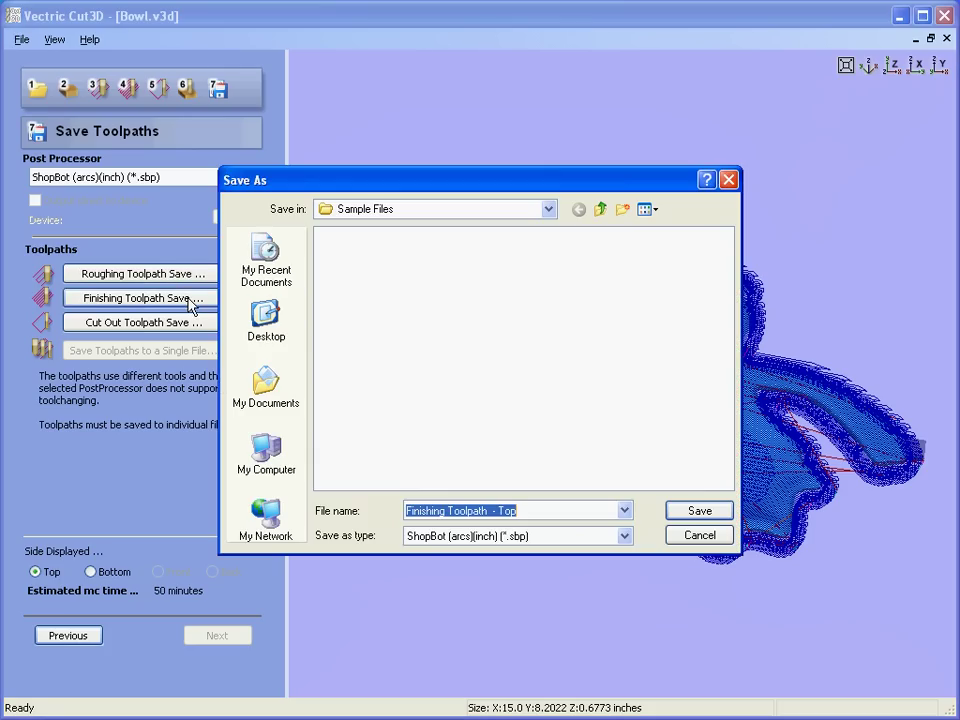
click(707, 537)
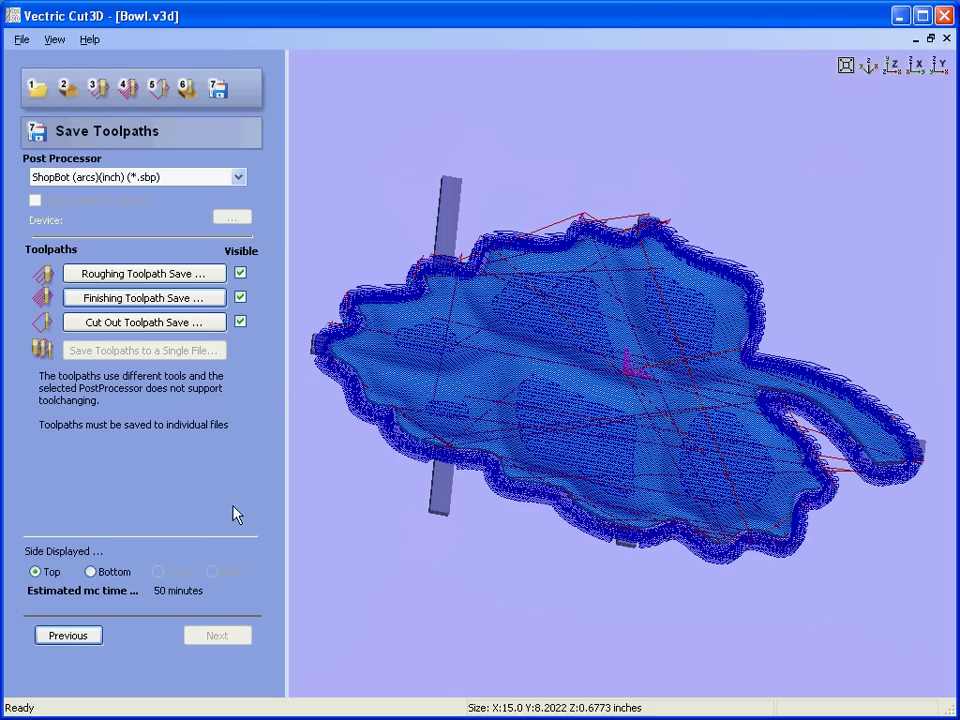
Save the bottom-side roughing and finishing toolpaths, then display the top side again
click(91, 573)
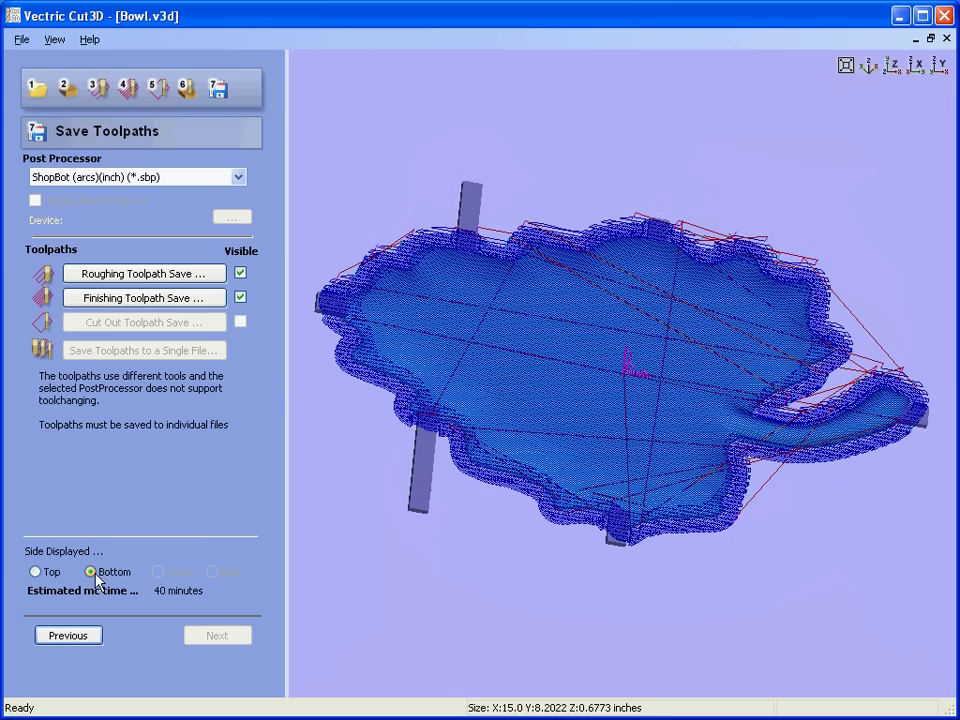
click(120, 273)
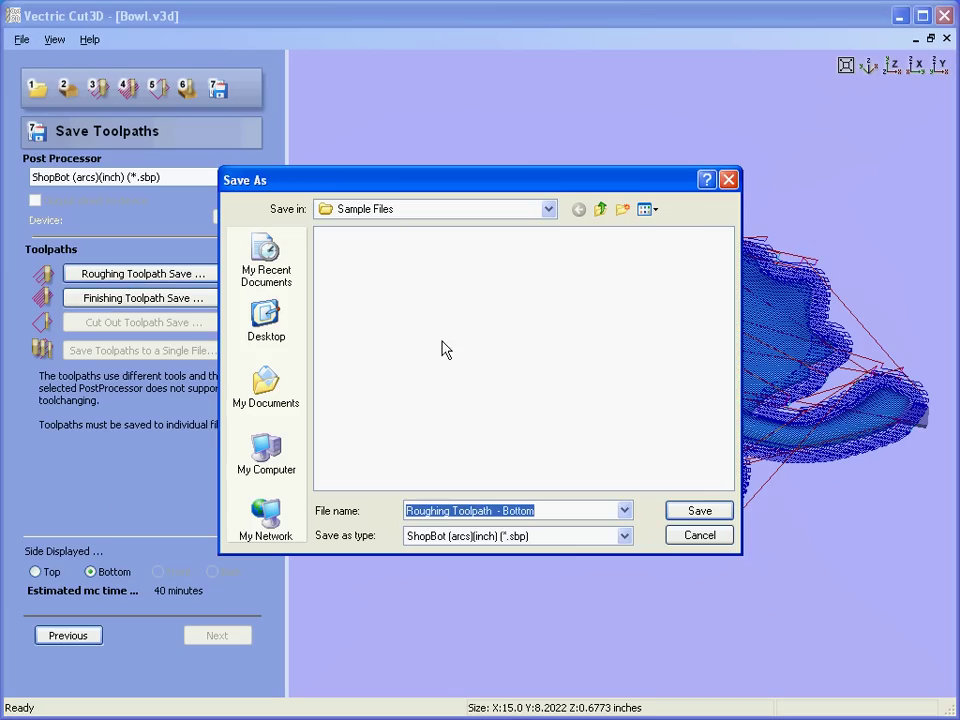
click(574, 512)
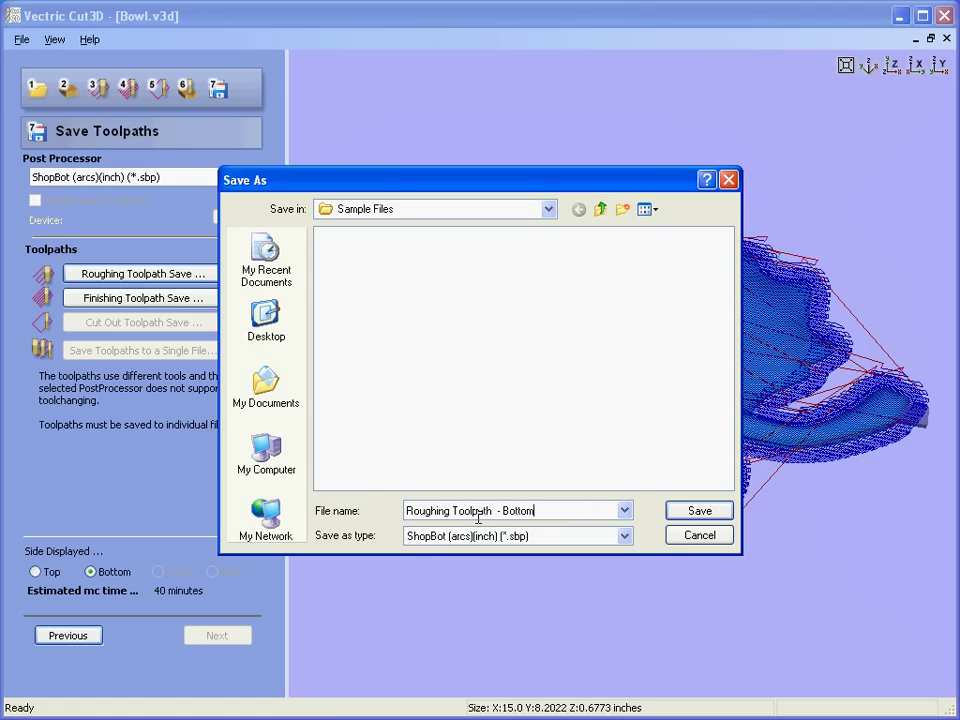
click(682, 531)
click(161, 304)
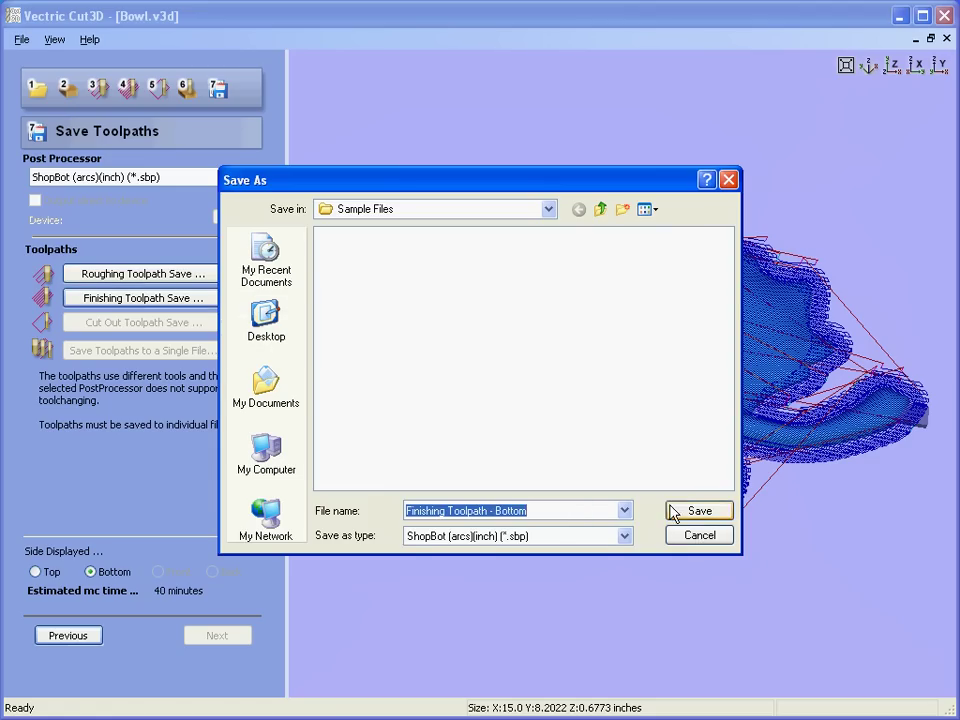
click(697, 536)
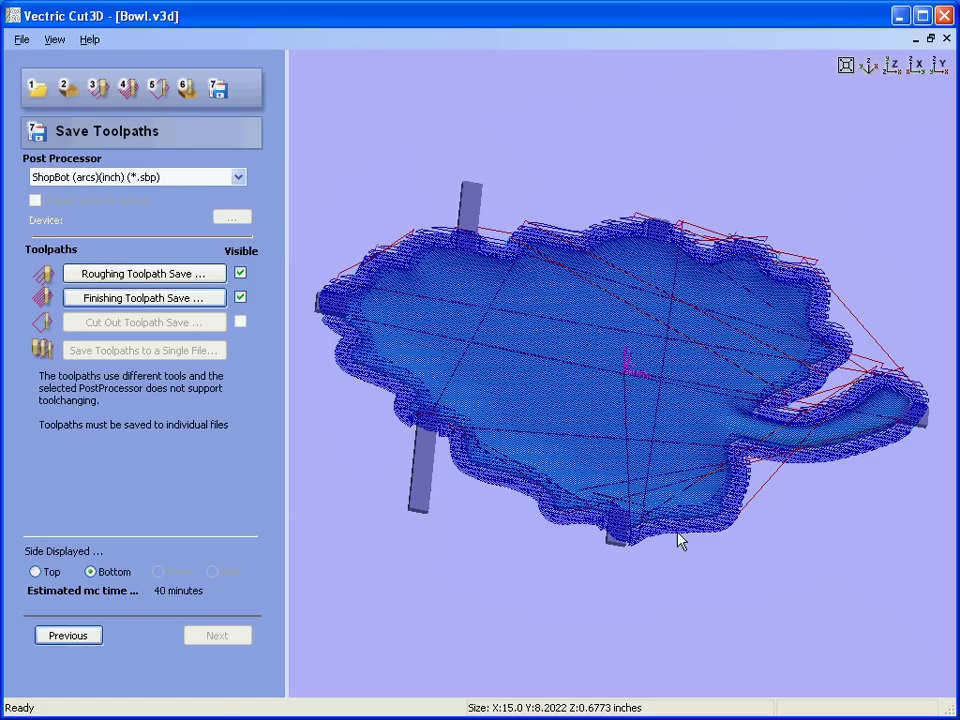
click(36, 572)
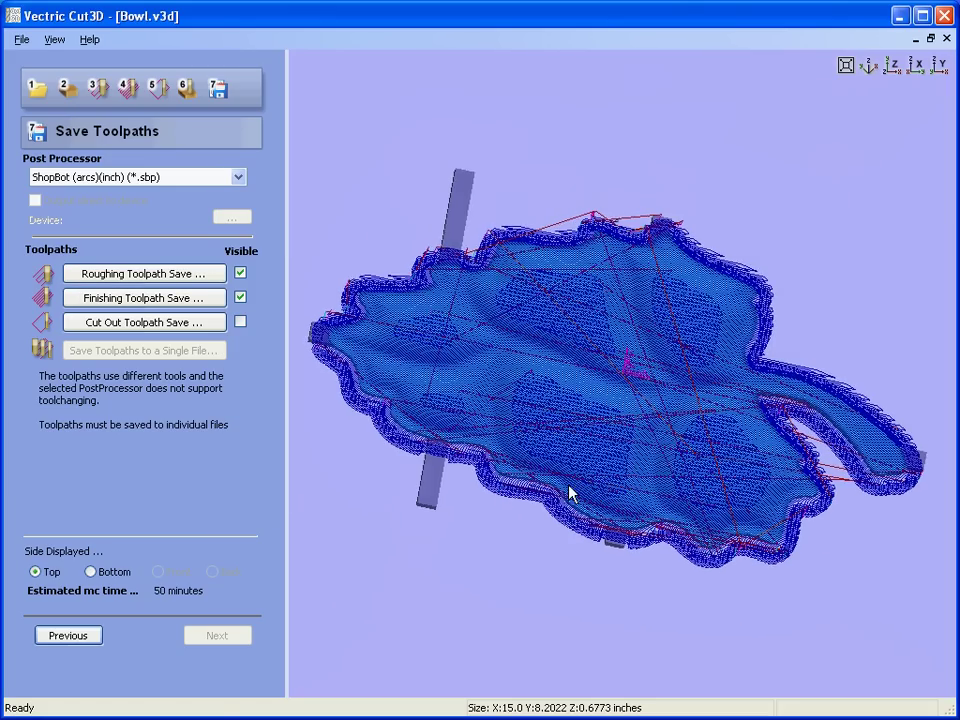
Review model orientation, material size, roughing, finishing and cut-out settings in wizard steps 1–5
click(40, 92)
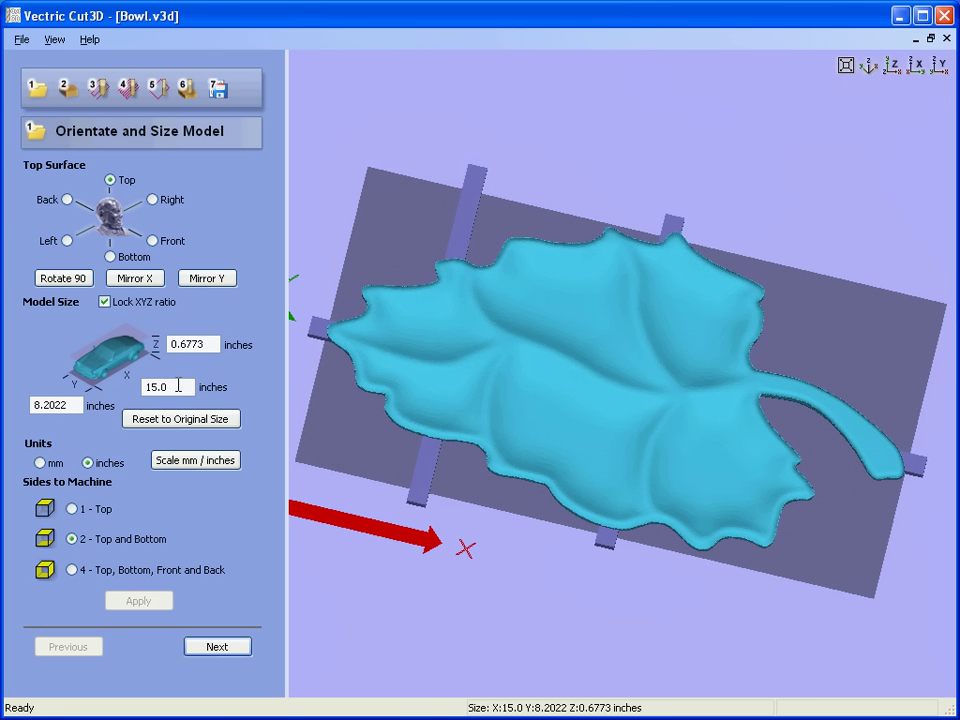
click(67, 89)
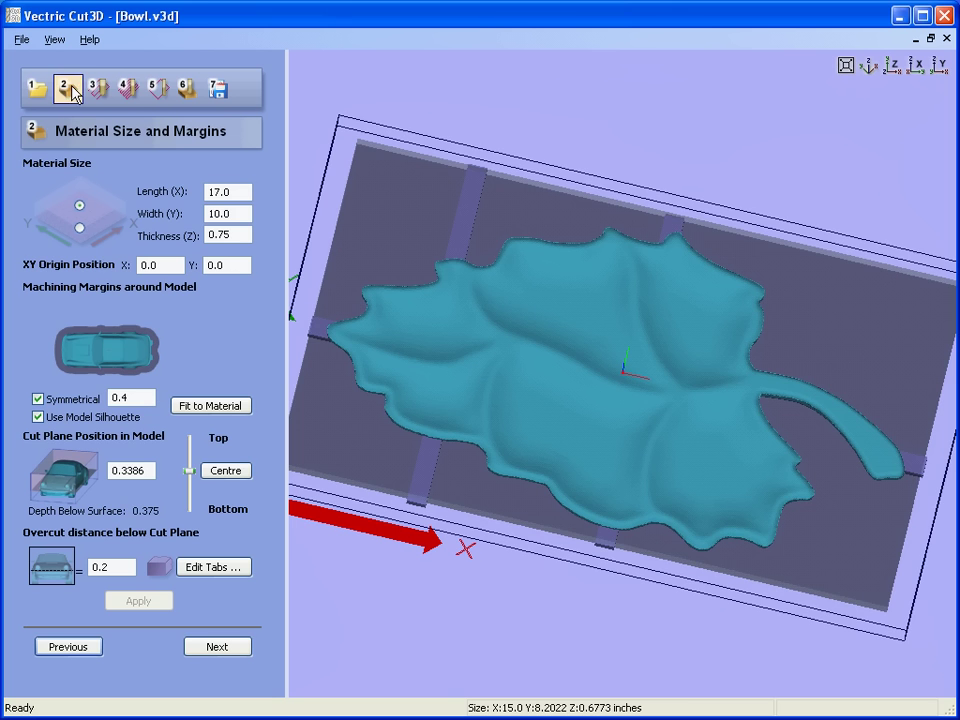
drag(534, 249, 524, 328)
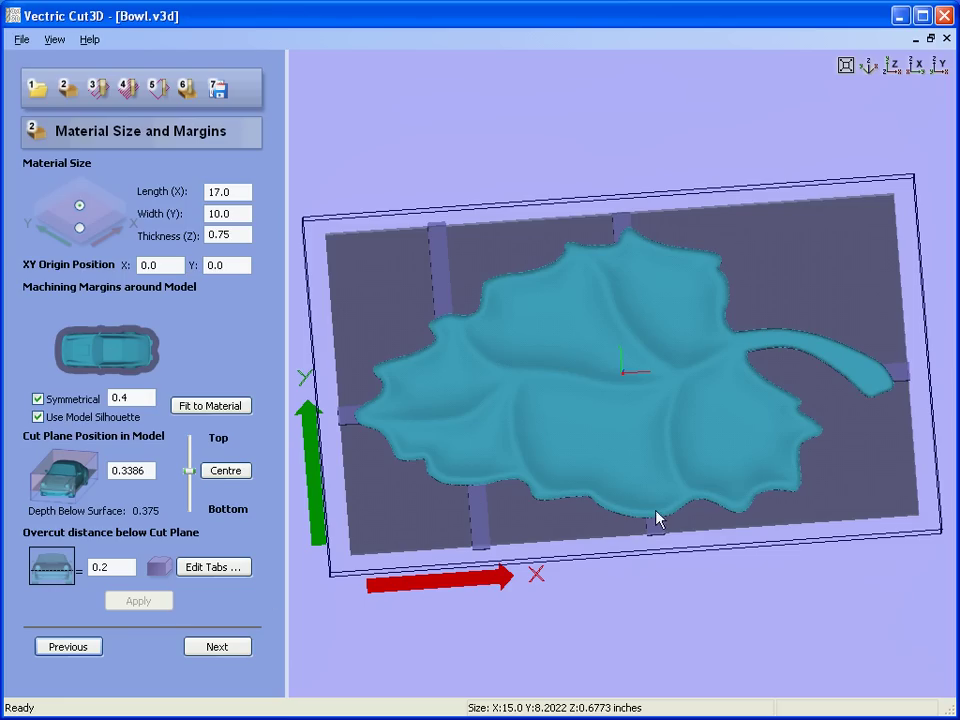
click(95, 90)
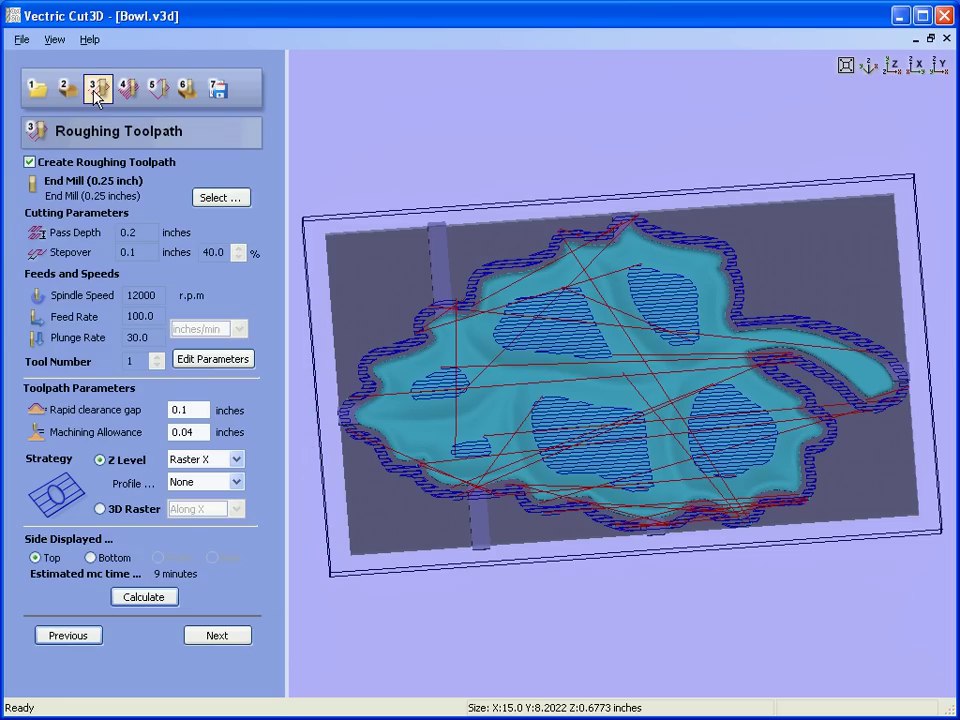
click(130, 90)
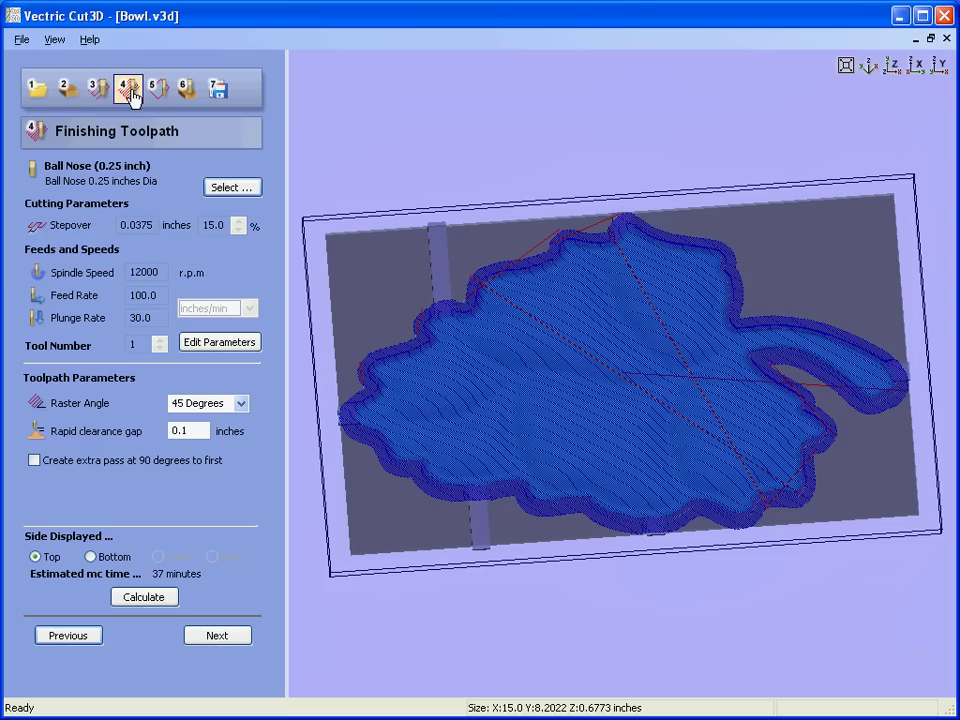
click(159, 89)
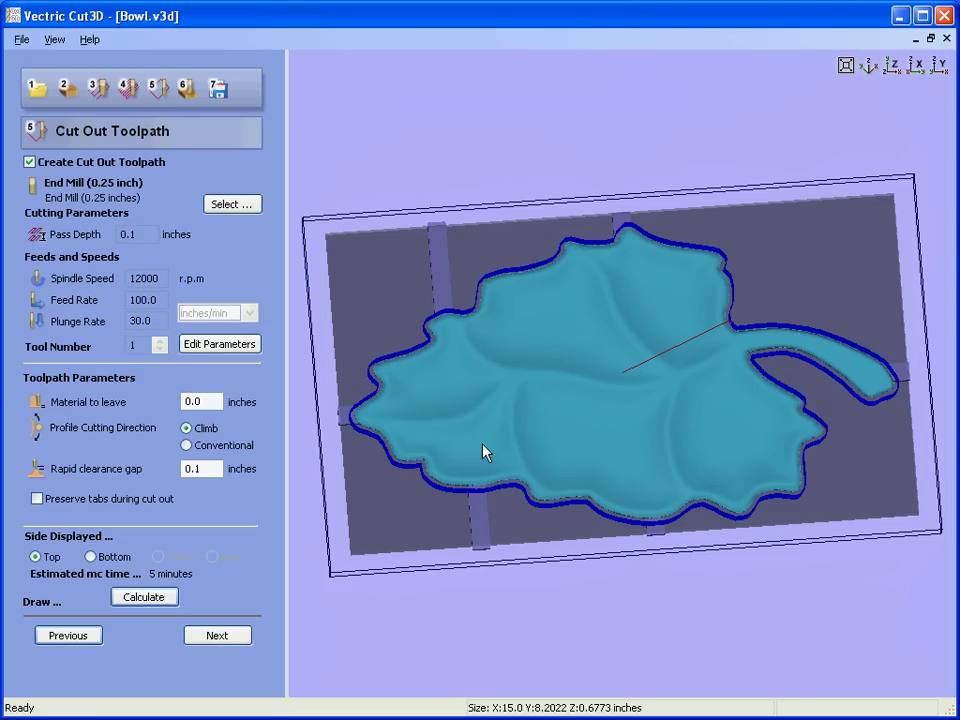
Show the machined leaf bowl preview in Beech Dark wood
click(187, 93)
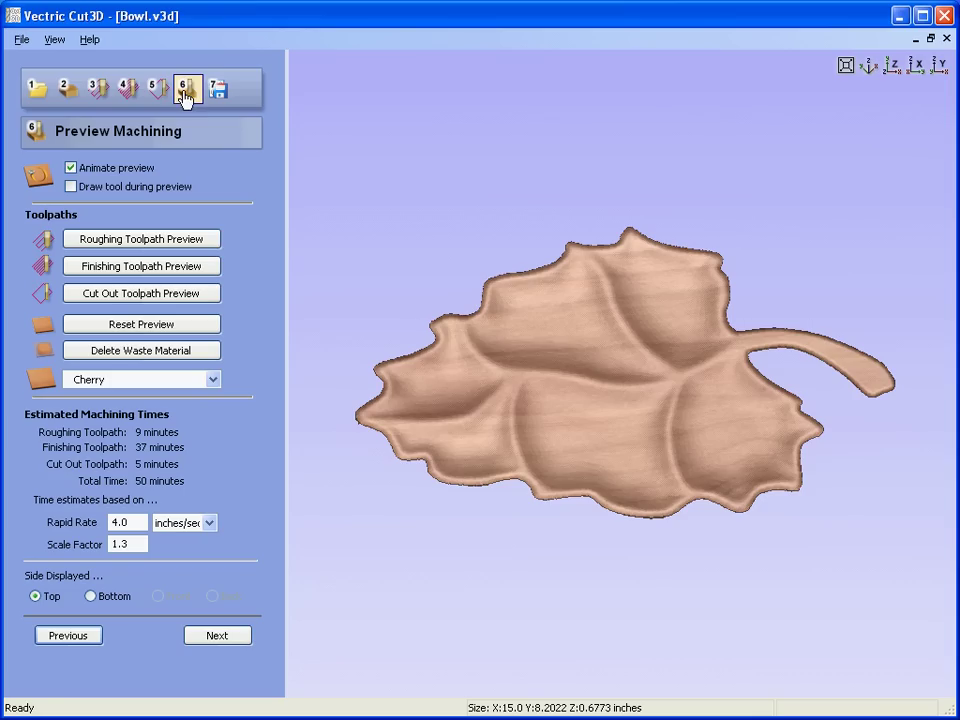
drag(760, 370, 760, 340)
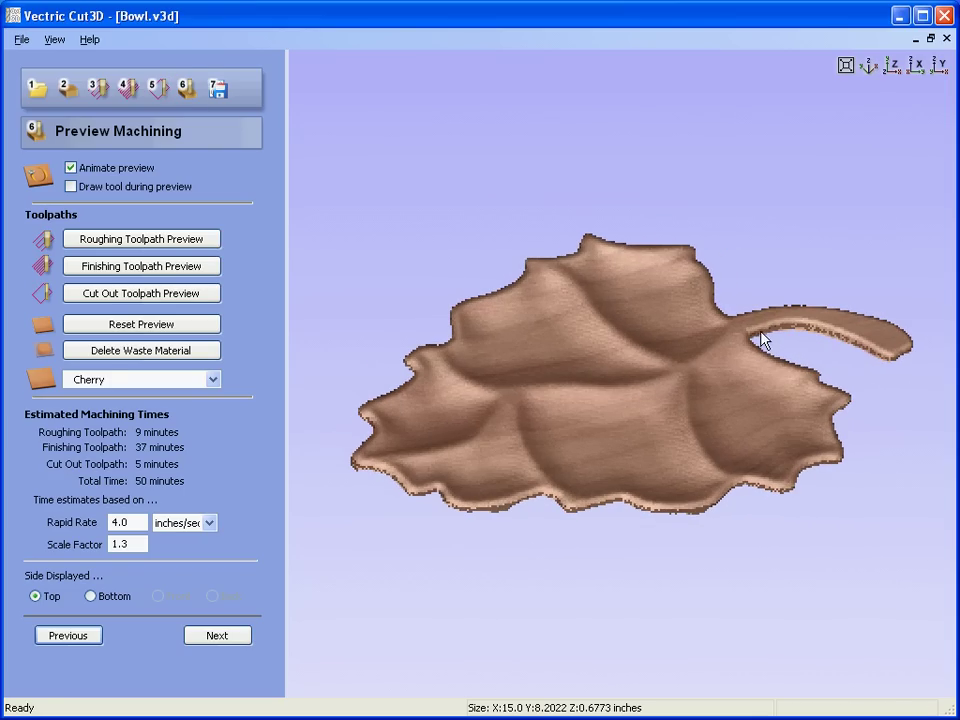
click(214, 381)
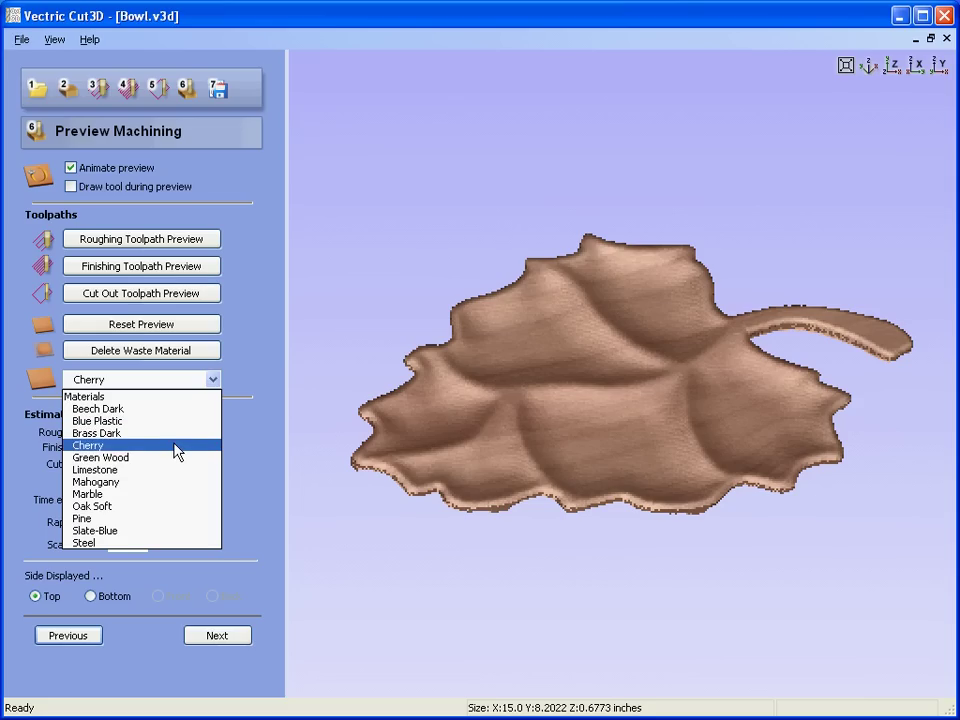
click(175, 410)
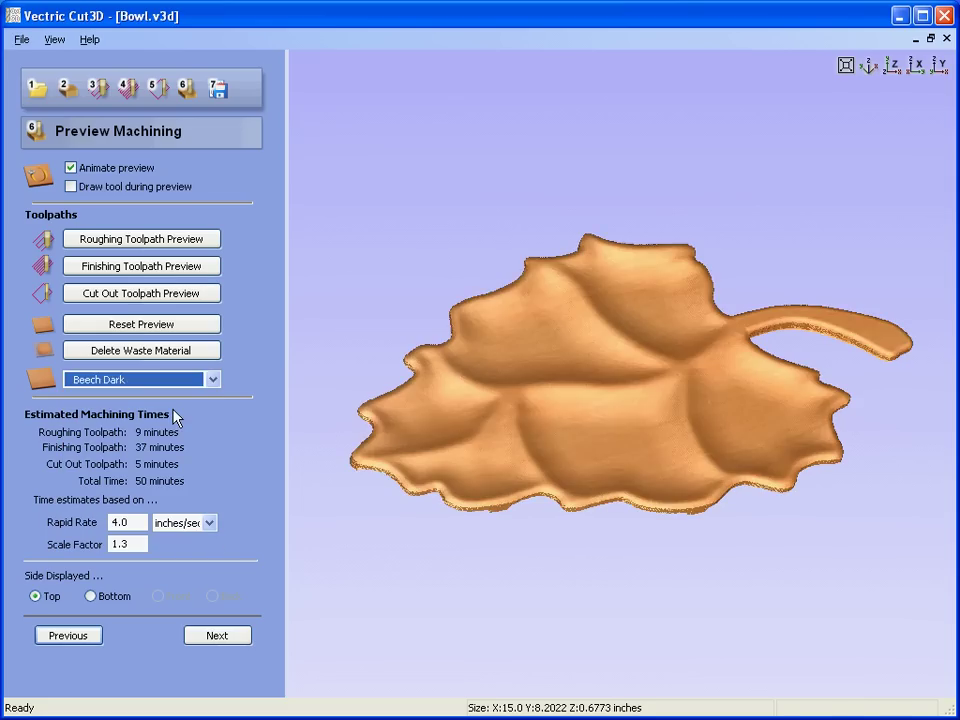
Switch the preview material to Mahogany and tilt the leaf bowl to inspect it
mouse_move(640, 450)
mouse_down()
mouse_move(671, 461)
mouse_move(671, 482)
mouse_move(634, 437)
mouse_up()
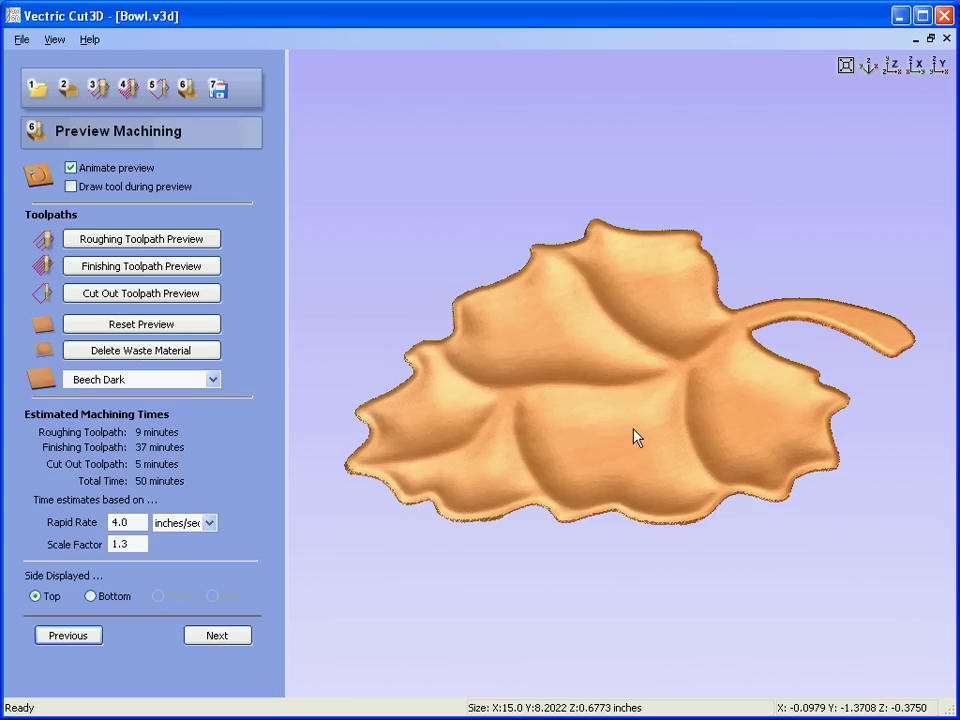
click(212, 379)
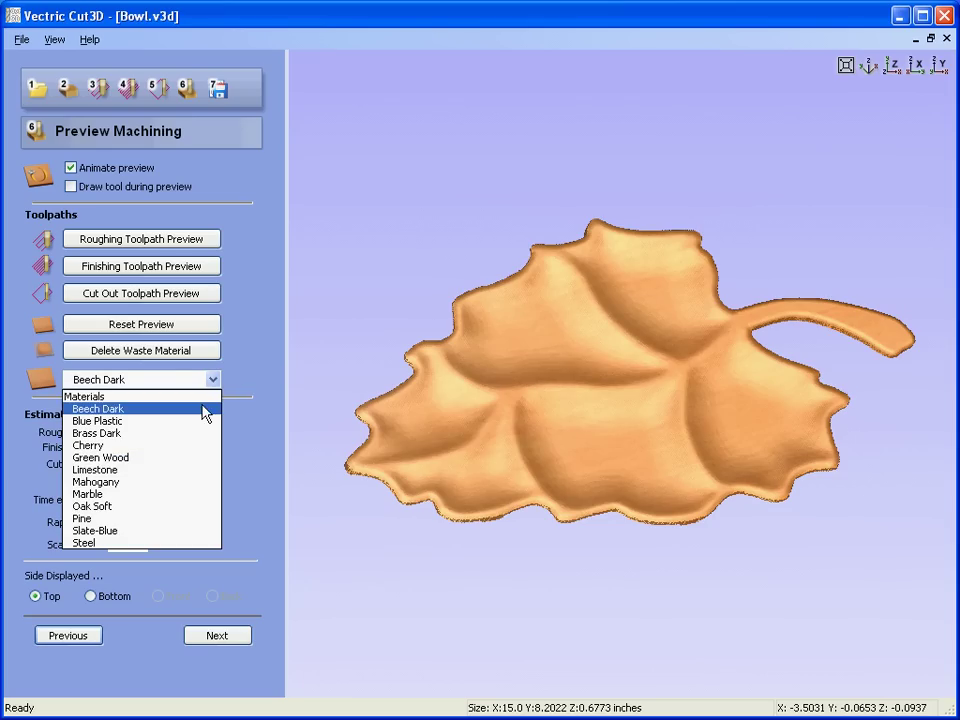
click(176, 482)
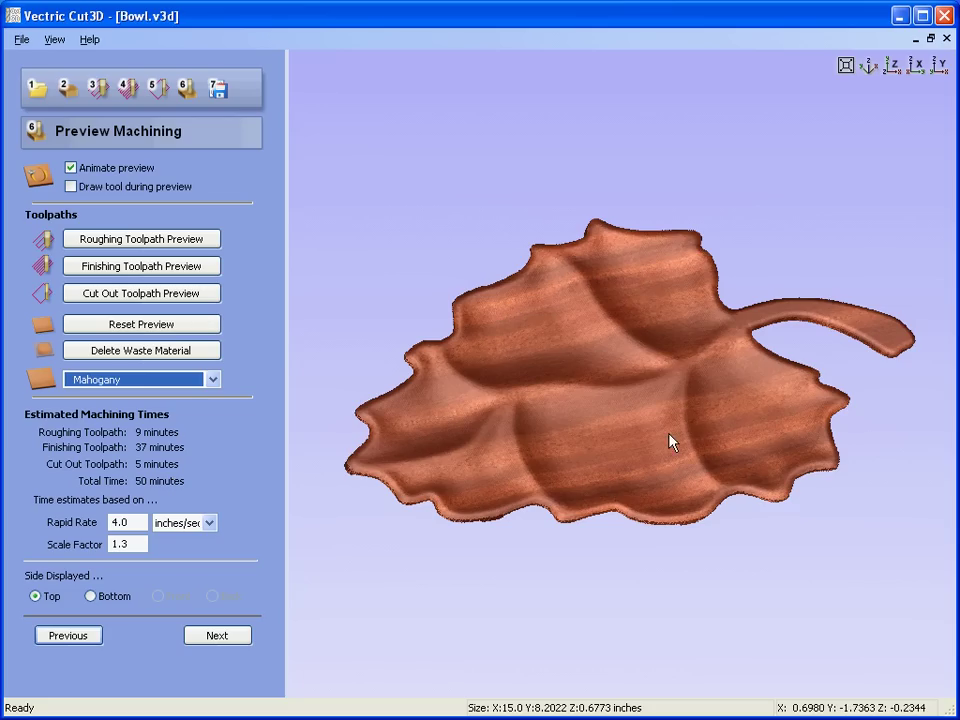
drag(664, 411, 658, 396)
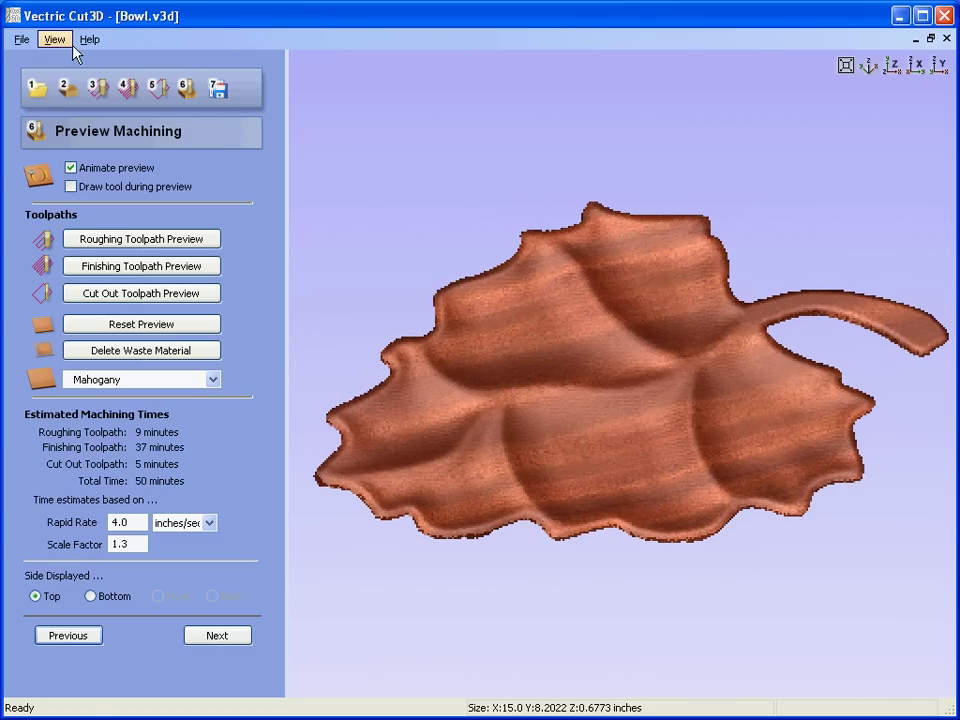
click(21, 40)
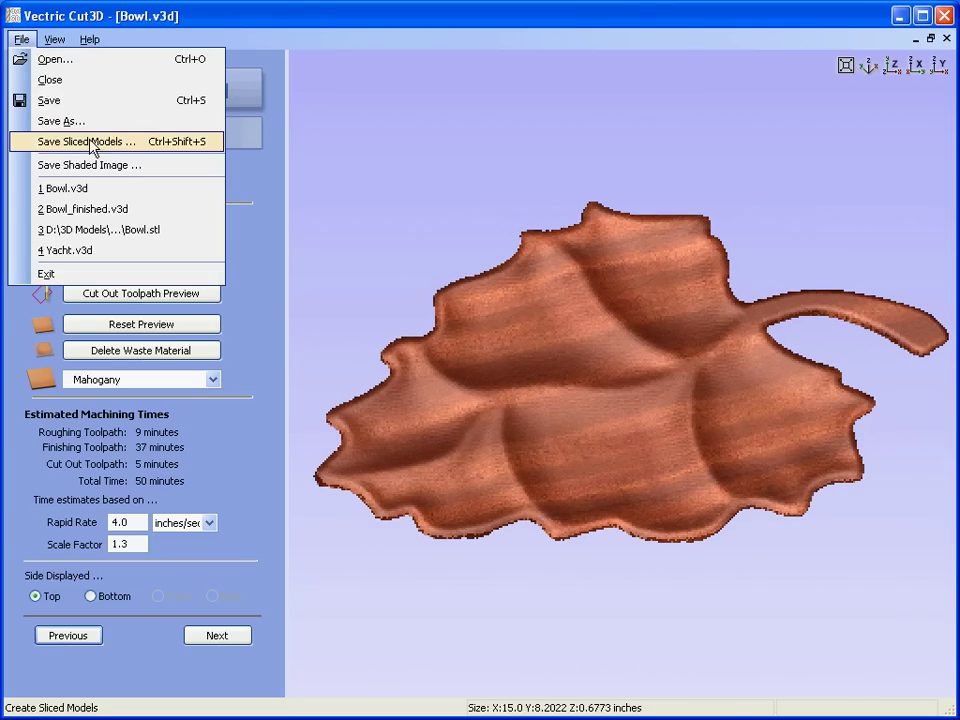
click(100, 166)
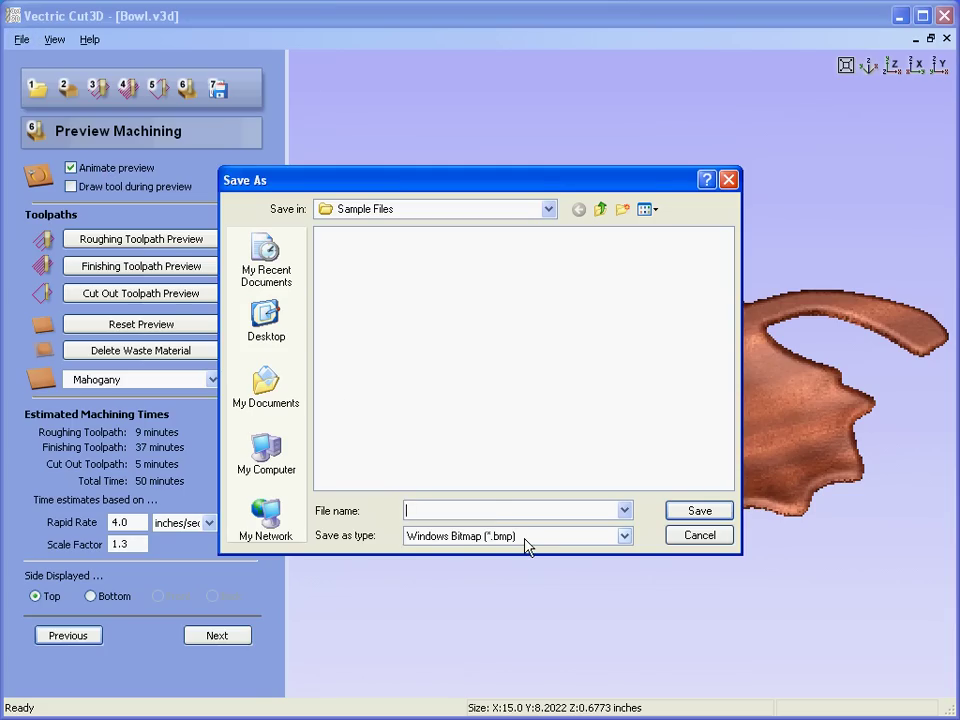
click(690, 541)
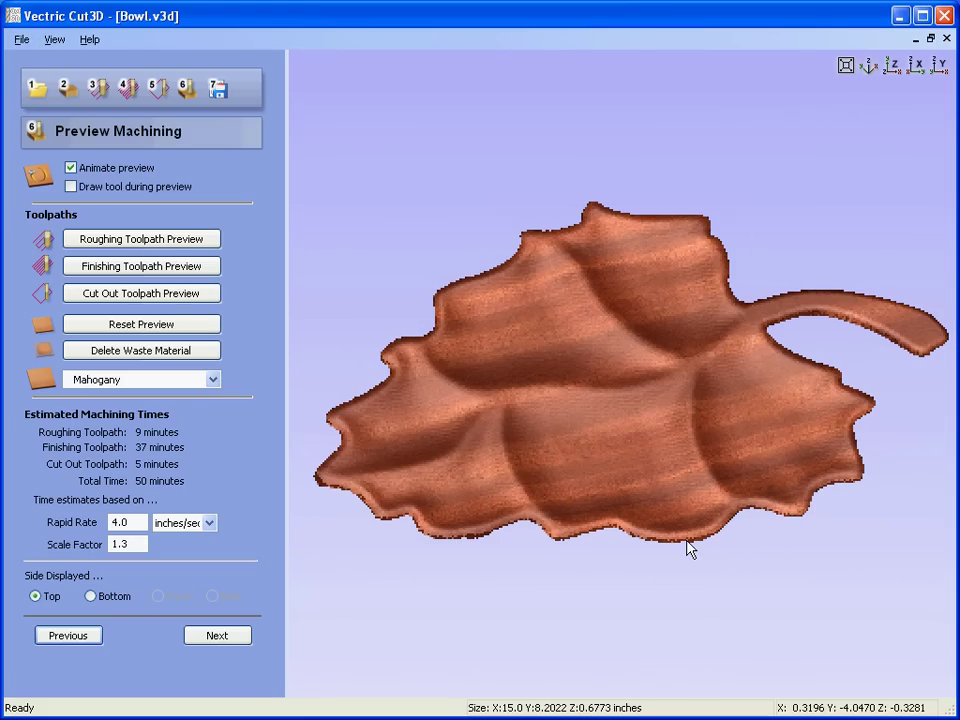